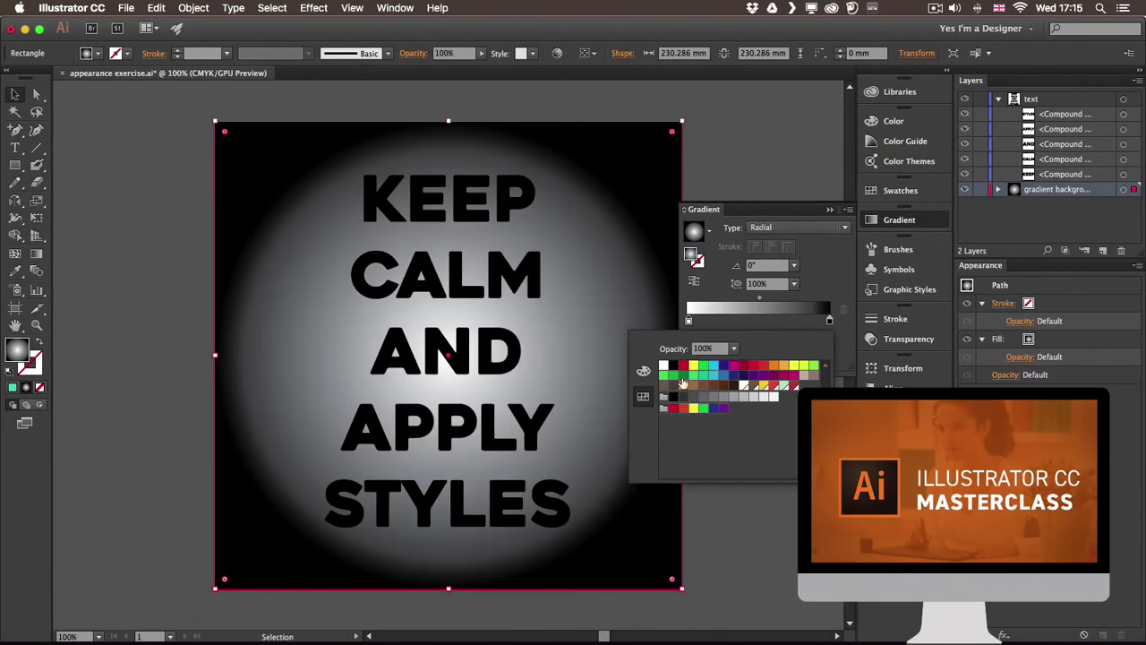
Step: Recolour the radial background gradient: cyan outer stop with a mint centre
left_click(714, 365)
left_click_drag(714, 365, 829, 320)
double_click(688, 319)
left_click(643, 369)
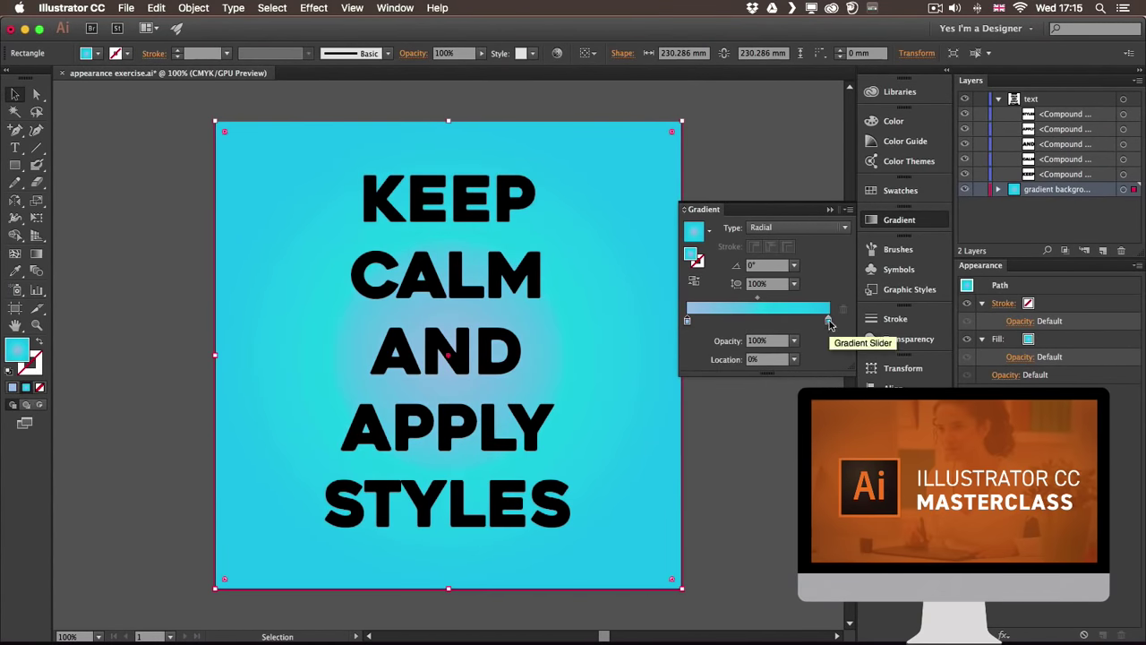
double_click(688, 320)
left_click(831, 282)
left_click(757, 296)
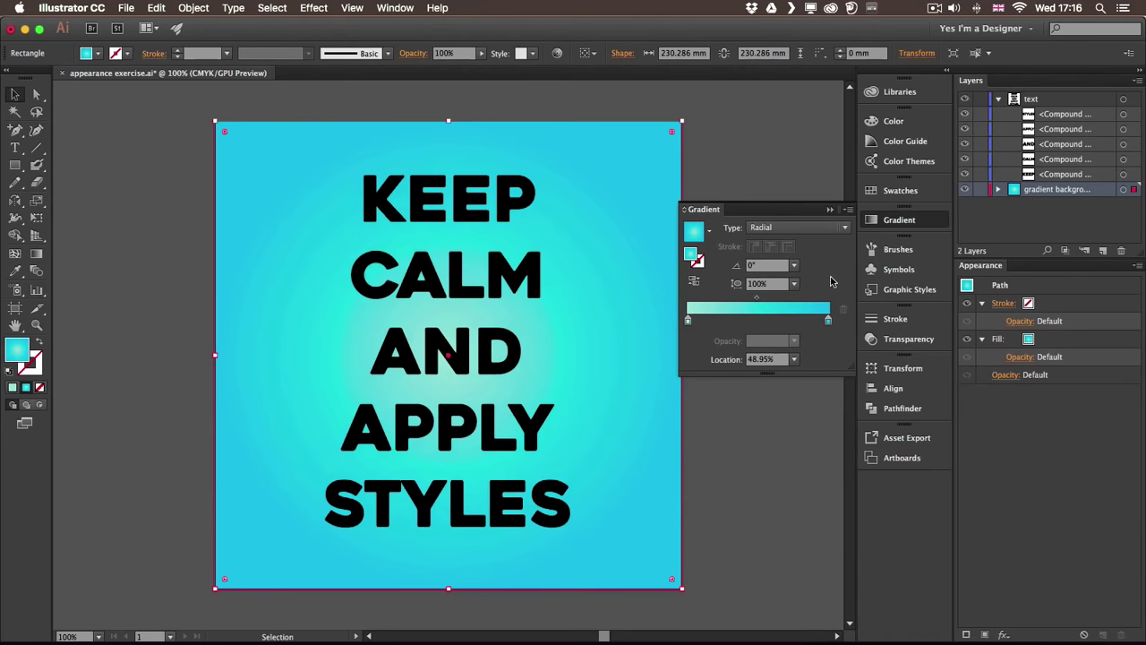
left_click(750, 215)
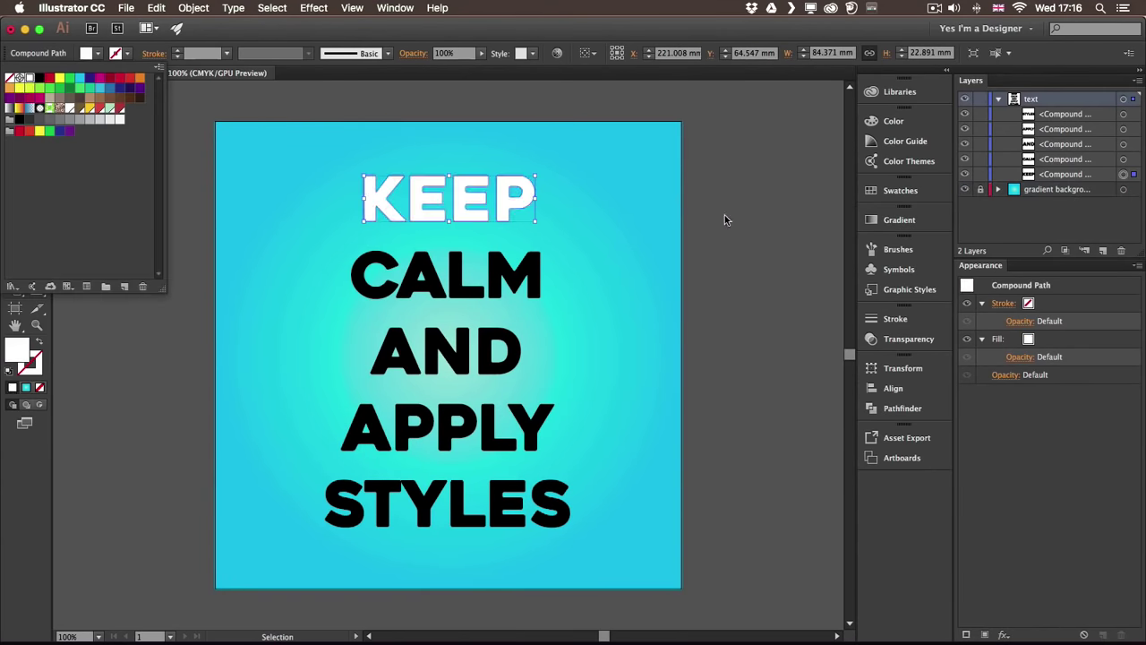
Step: Fill the word KEEP with white and apply a Stylize > Drop Shadow effect
left_click(511, 215)
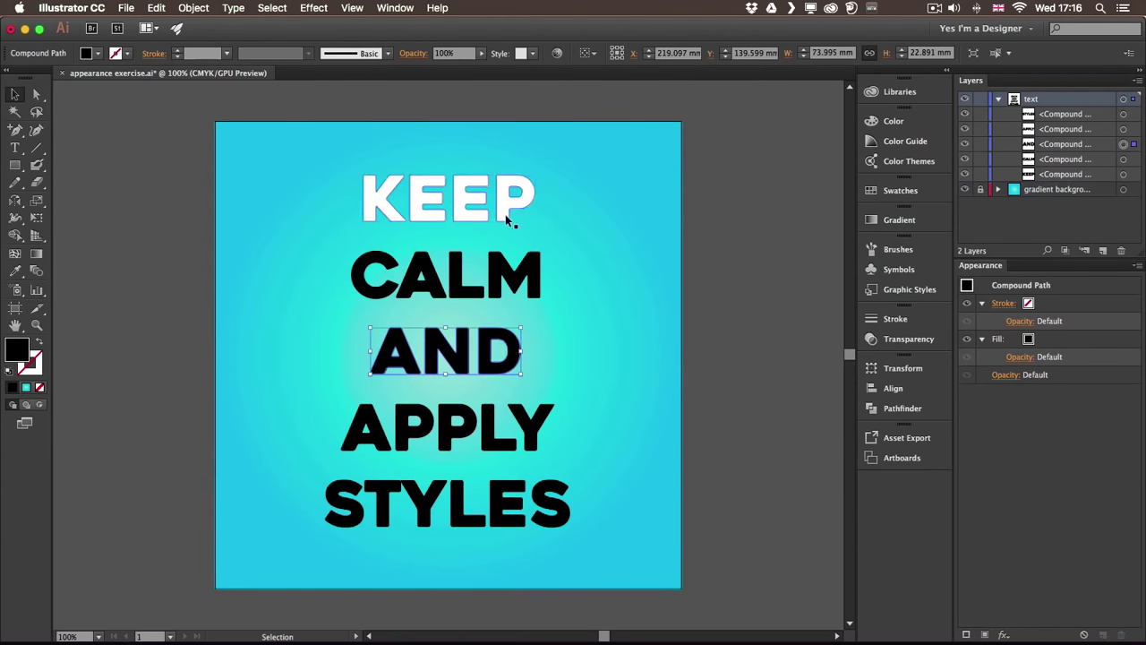
left_click(315, 8)
left_click(358, 45)
left_click(105, 341)
left_click(262, 340)
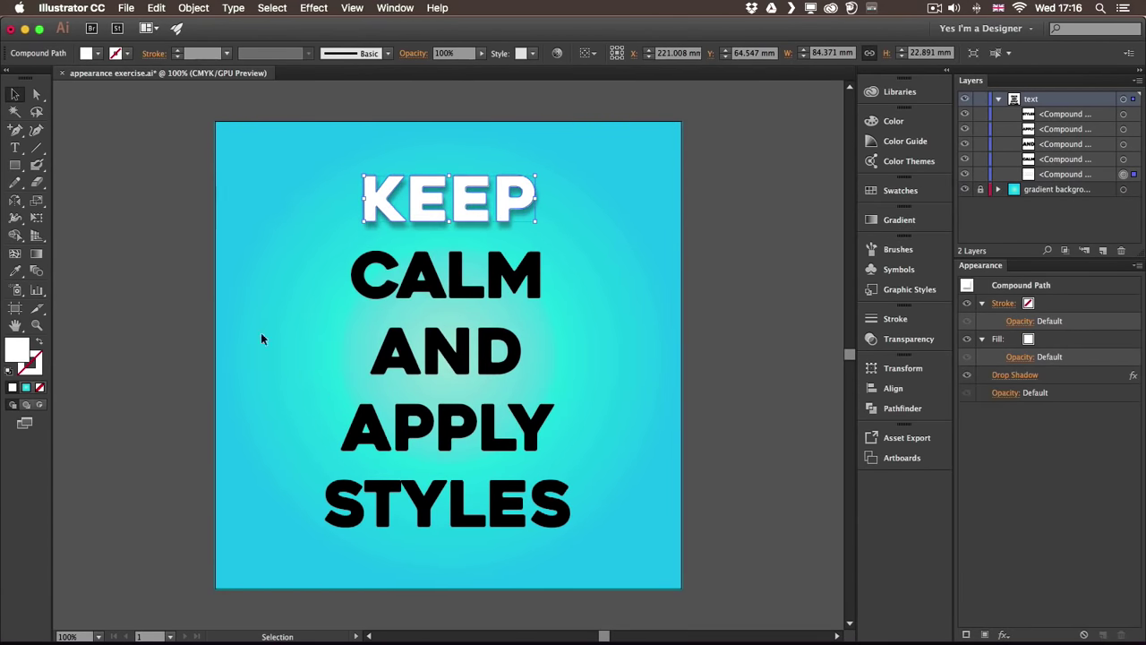
left_click(717, 211)
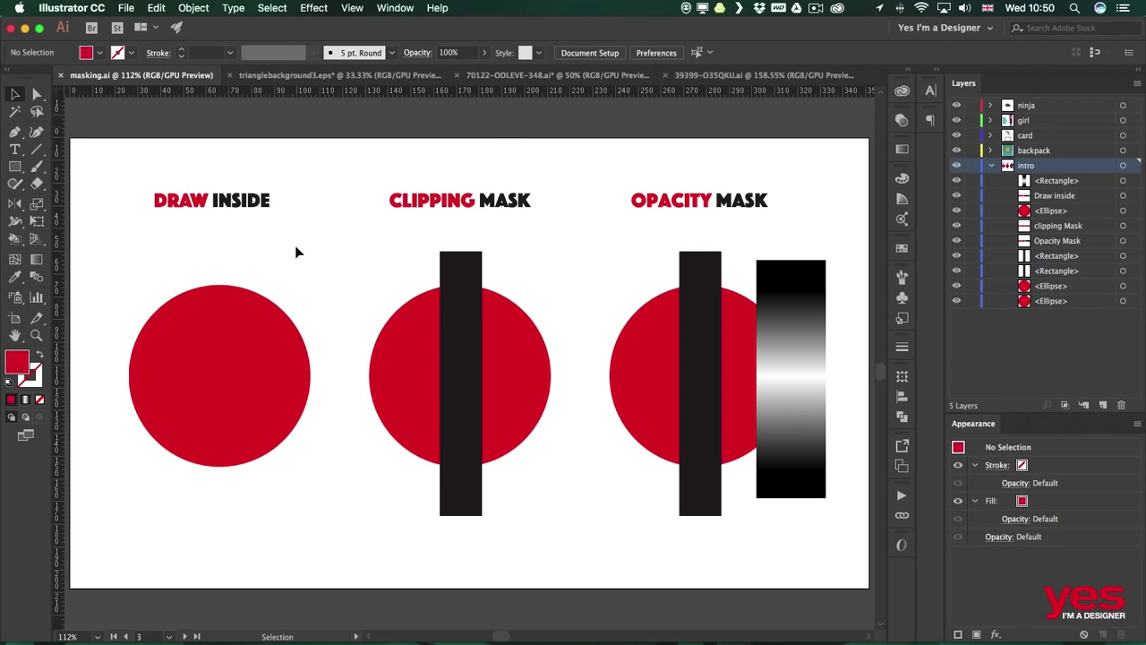
Step: Select the left red circle under the Draw Inside heading in masking.ai
left_click(252, 340)
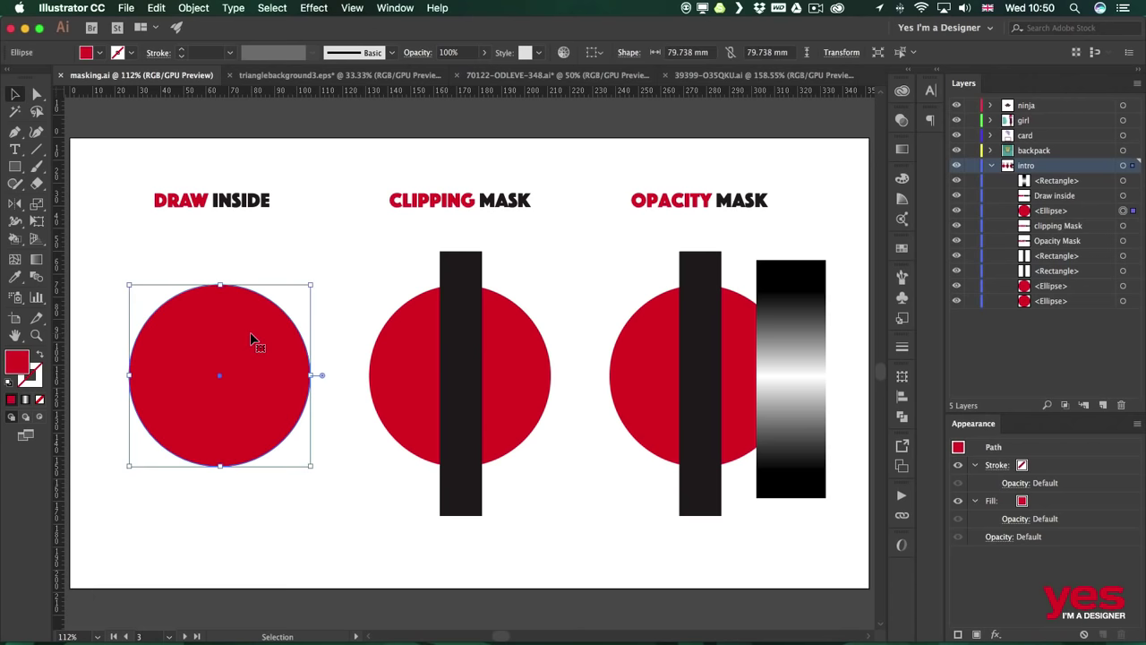
Step: Turn on Draw Inside, switch to the Blob Brush, deselect, and set the fill to CMYK Yellow
left_click(41, 419)
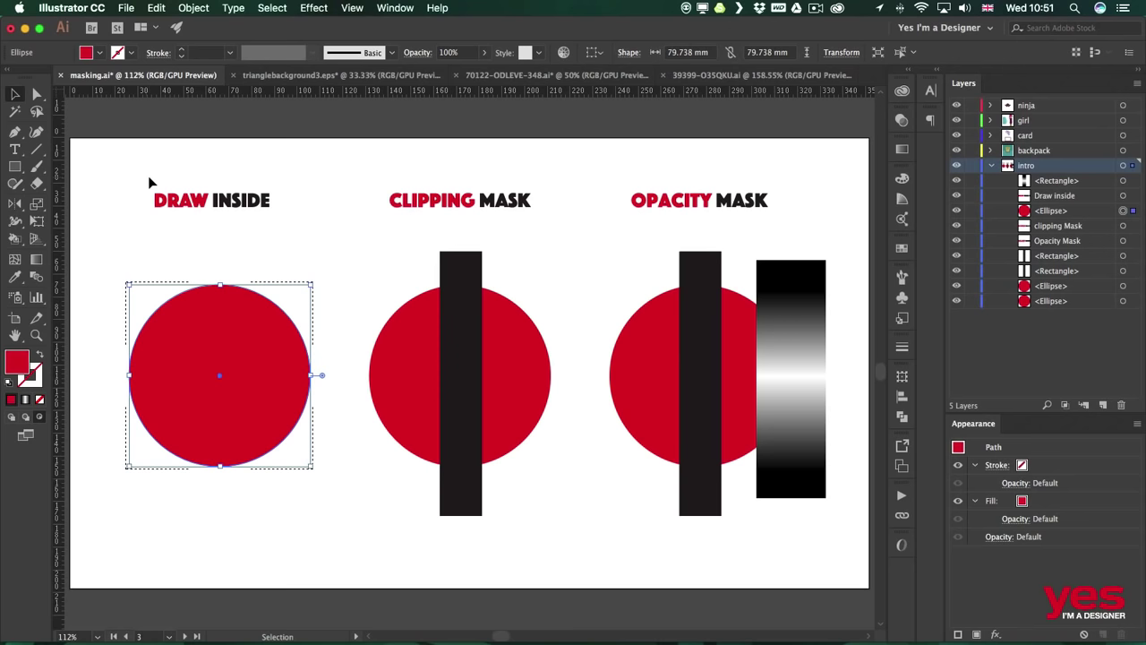
key("b")
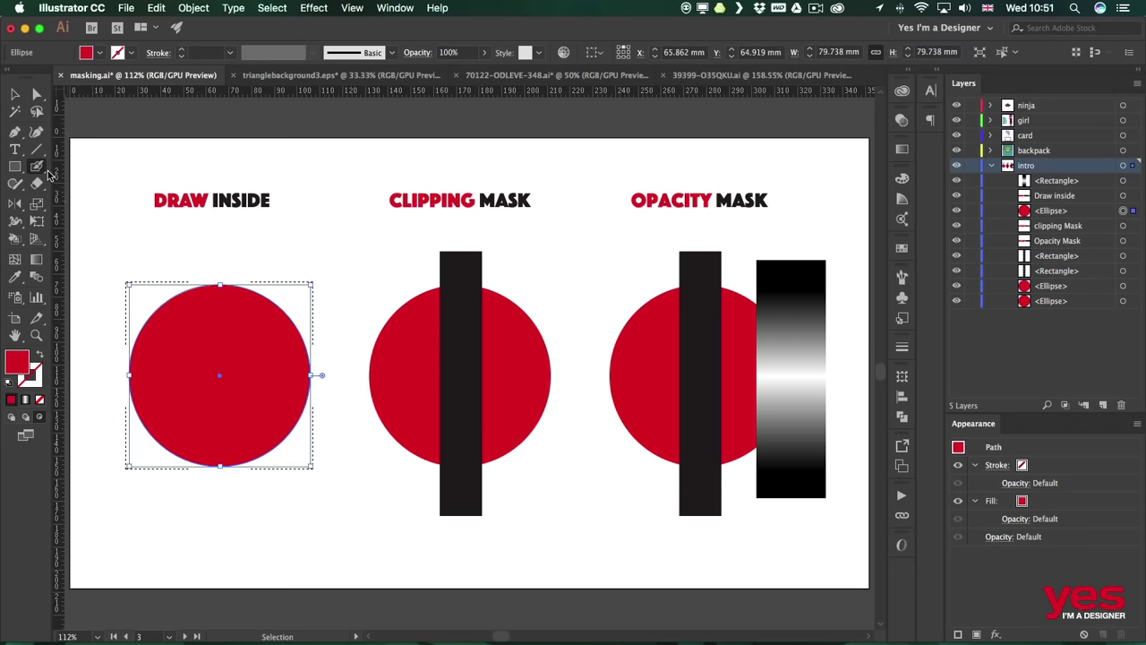
left_click(244, 256, "super")
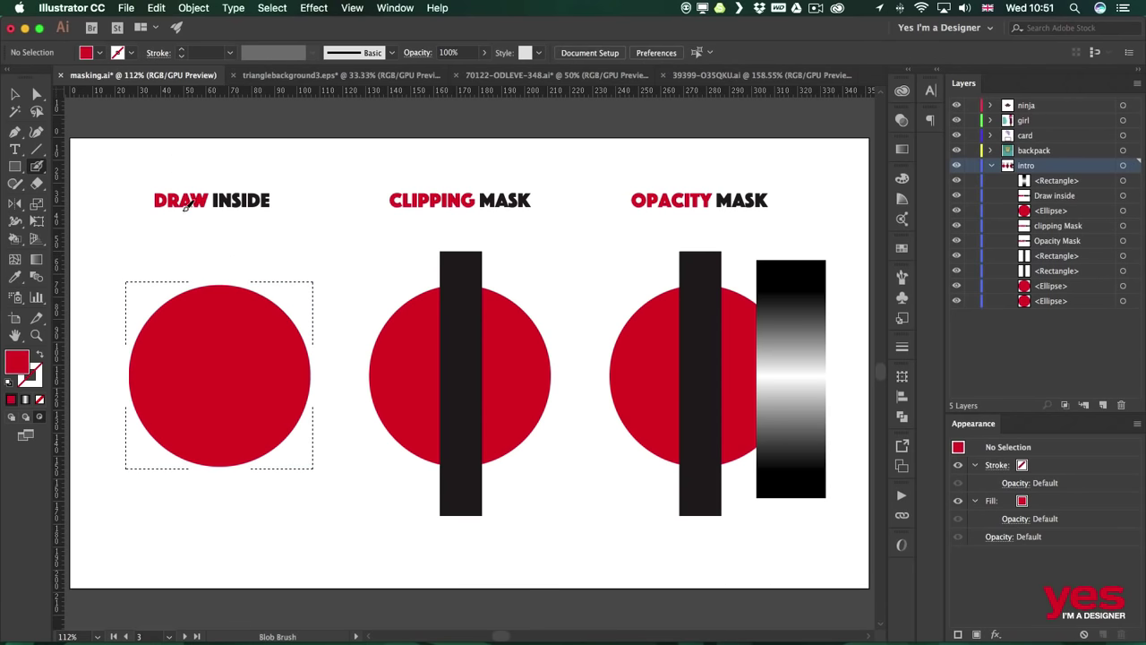
left_click(100, 52)
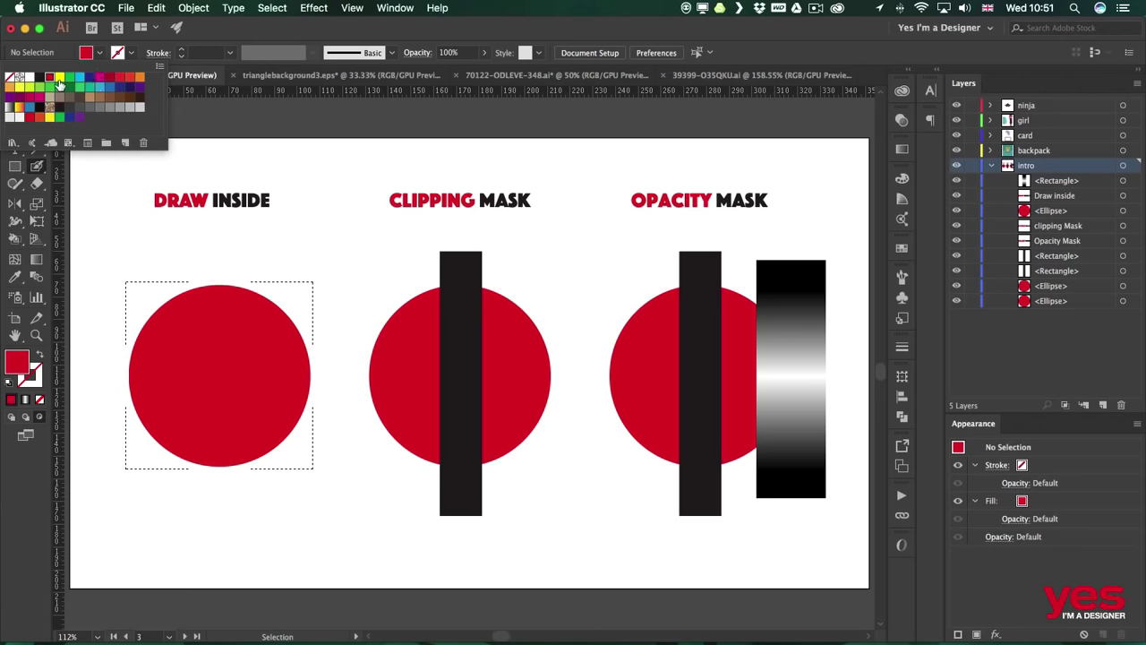
left_click(59, 78)
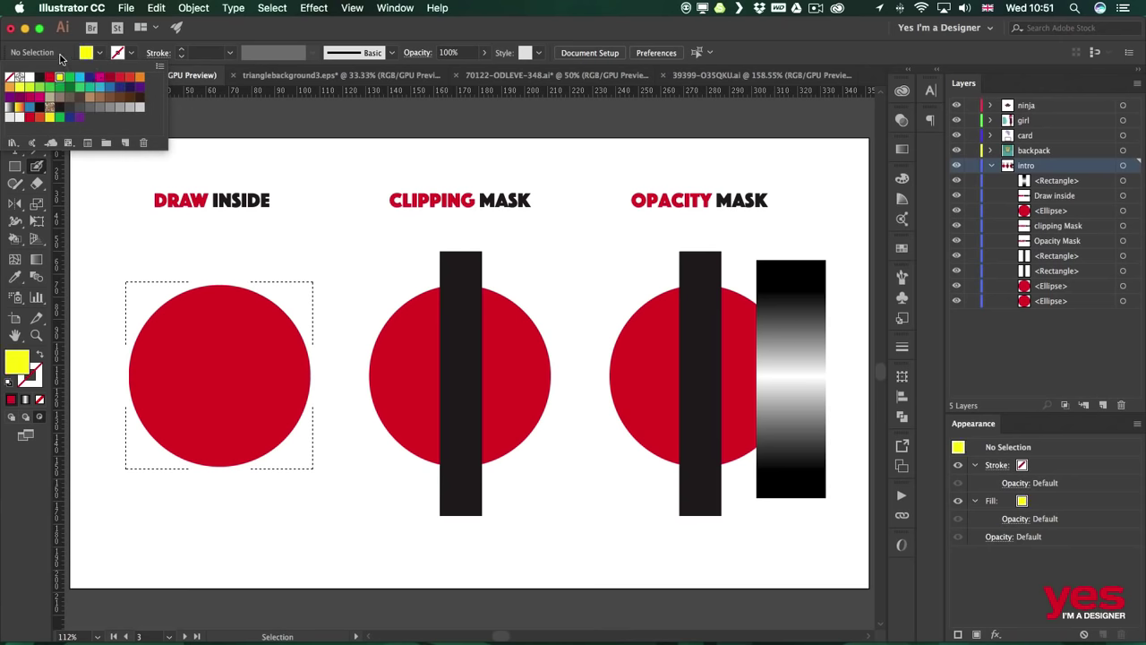
left_click(64, 55)
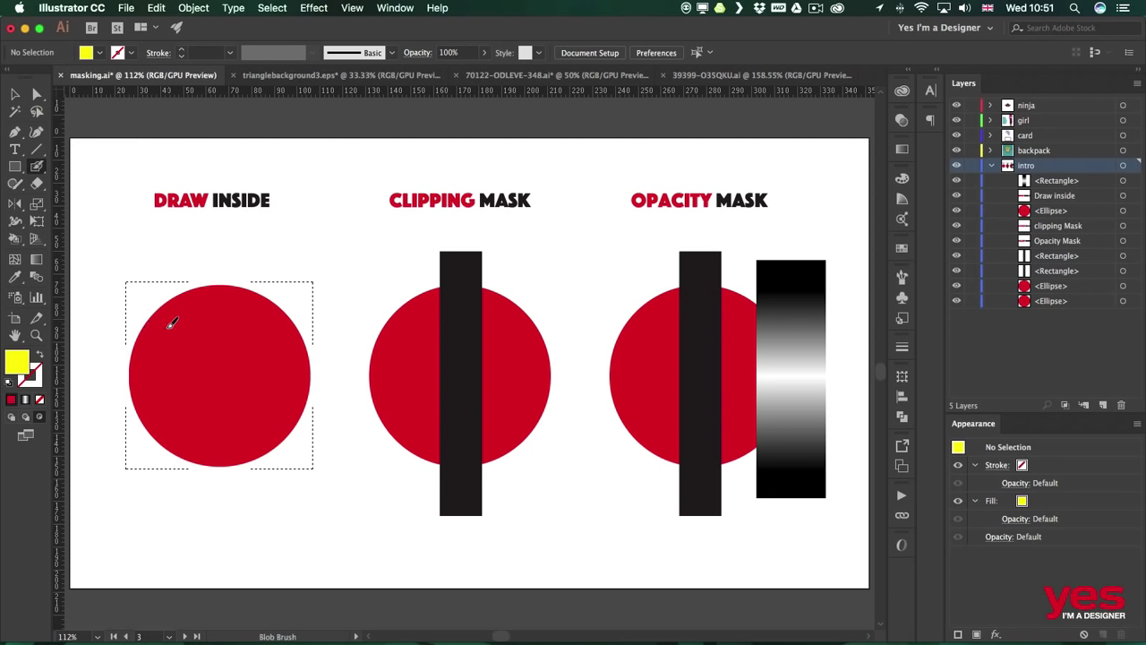
Step: Enlarge the brush, paint two yellow strokes inside the circle, then test one outside in Draw Normal
key("bracketright")
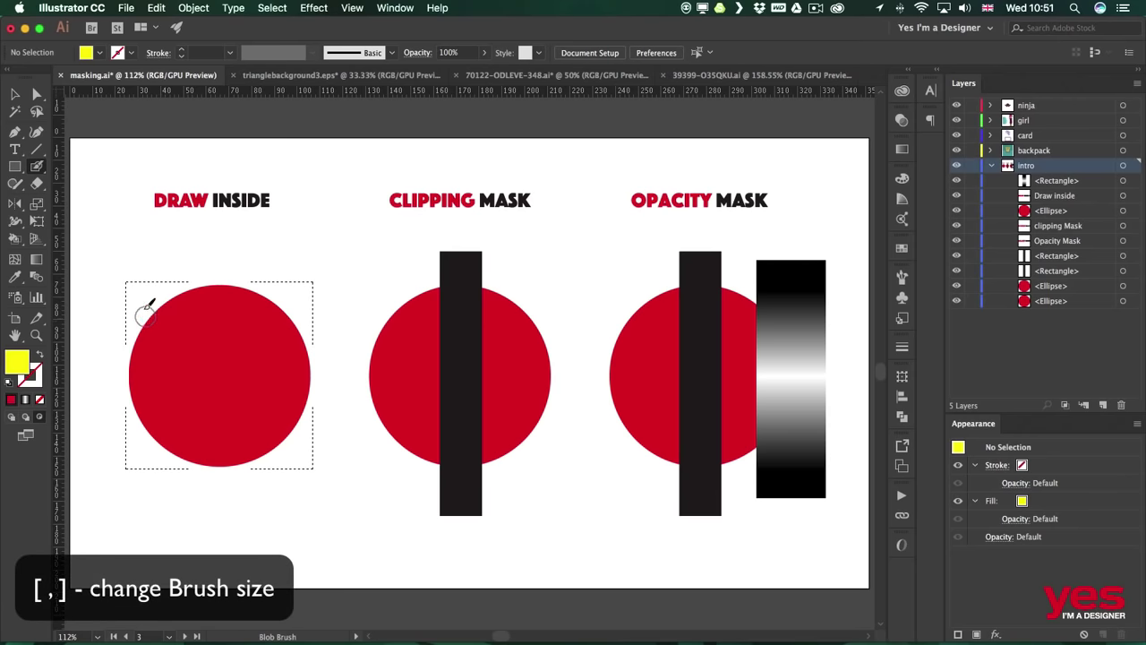
mouse_move(139, 265)
left_mouse_down()
mouse_move(170, 373)
mouse_move(208, 423)
mouse_move(262, 460)
mouse_move(324, 470)
left_mouse_up()
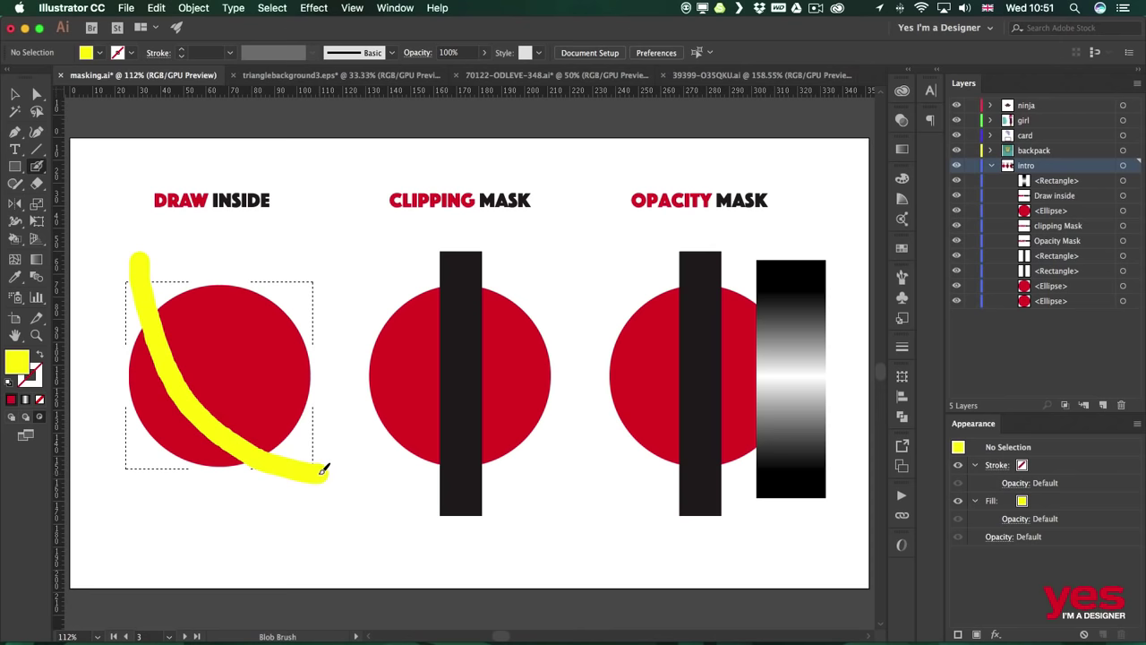
left_click_drag(324, 470, 321, 469)
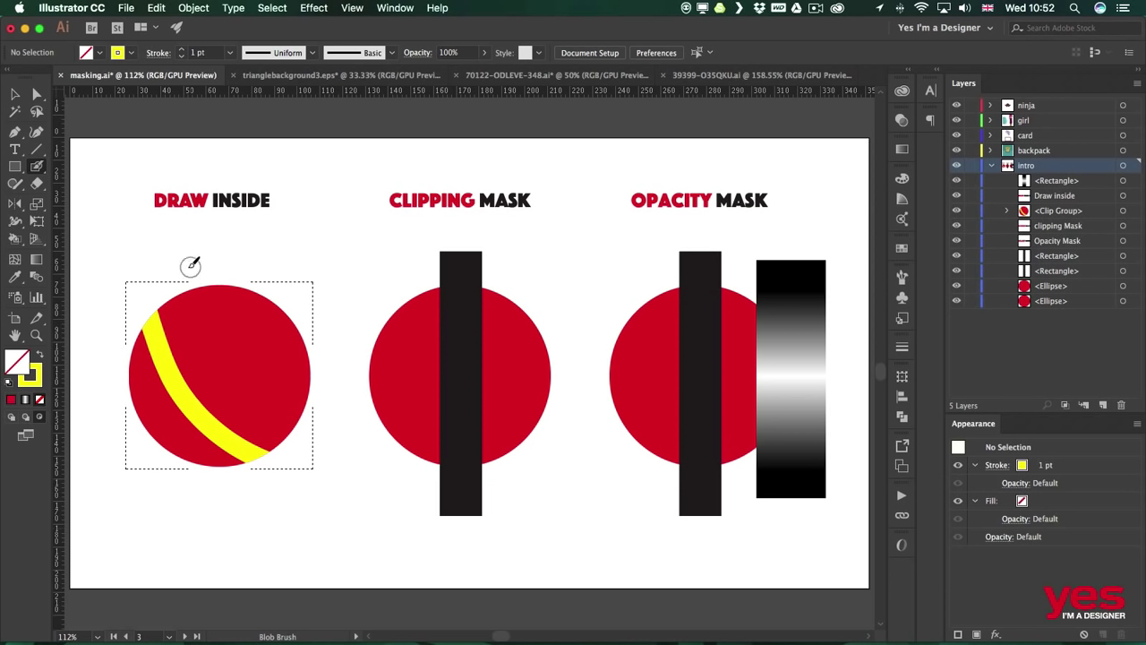
mouse_move(194, 261)
left_mouse_down()
mouse_move(195, 292)
mouse_move(276, 313)
mouse_move(256, 371)
mouse_move(270, 390)
mouse_move(305, 387)
mouse_move(327, 364)
left_mouse_up()
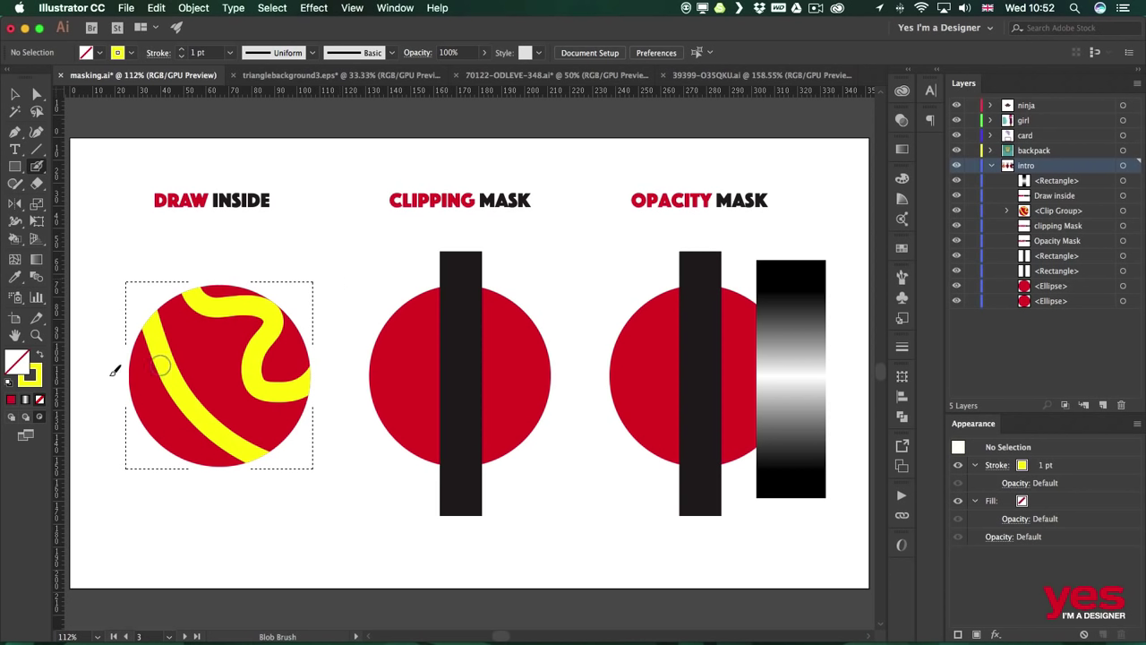
left_click(10, 417)
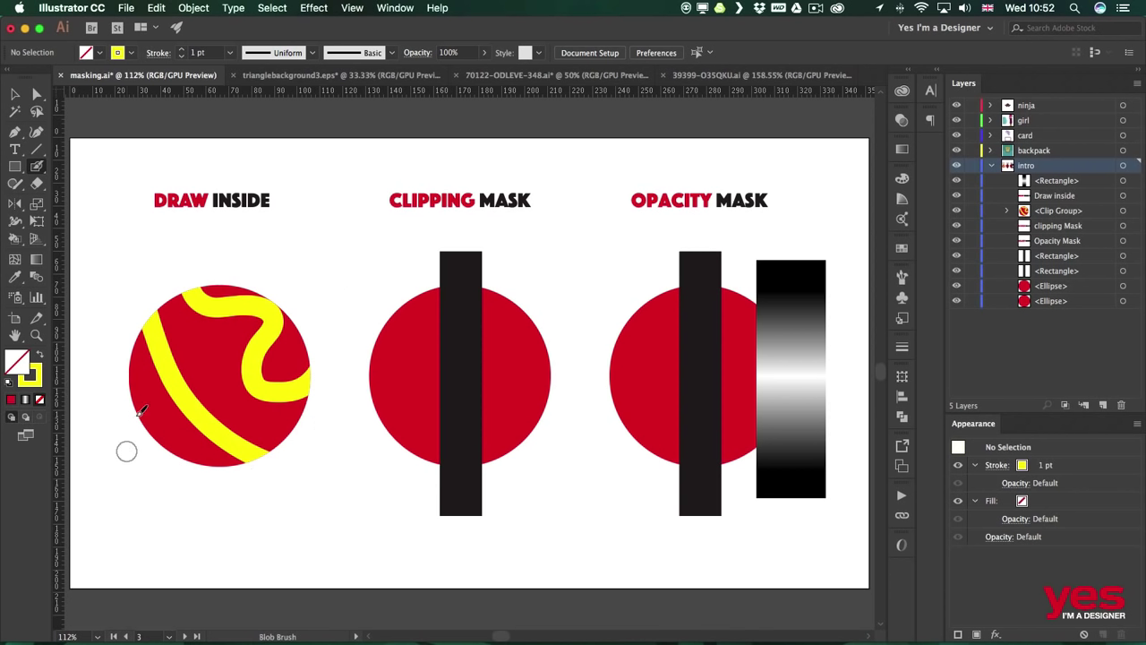
left_click_drag(113, 339, 205, 501)
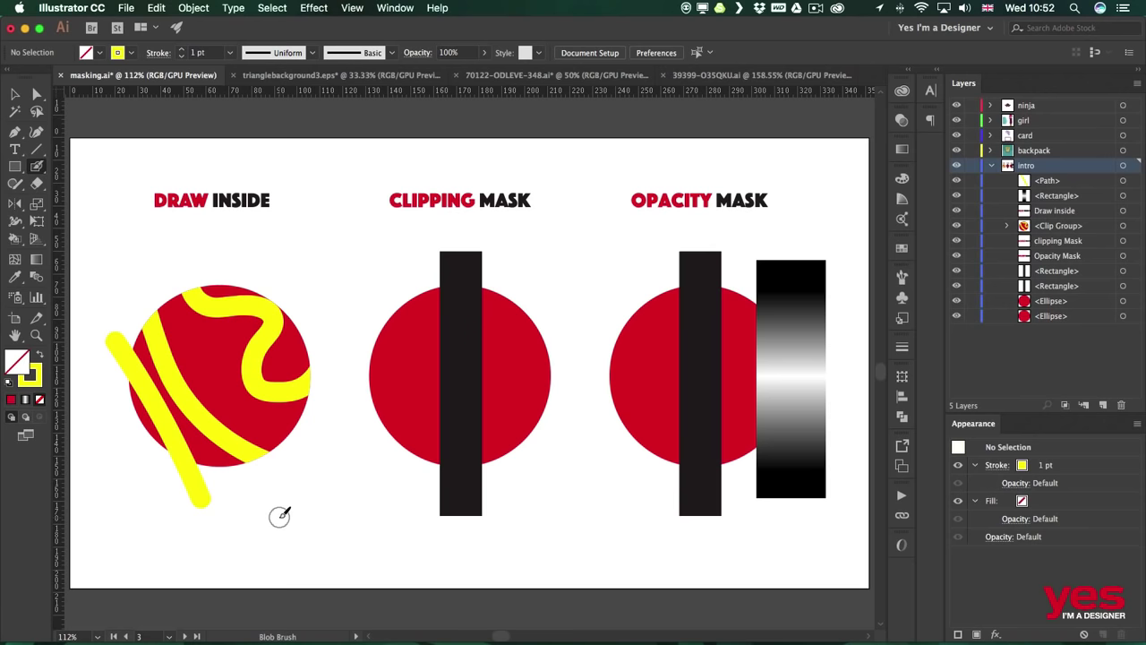
Step: Undo the stroke painted outside the circle and select the clipped circle artwork
key("super+z")
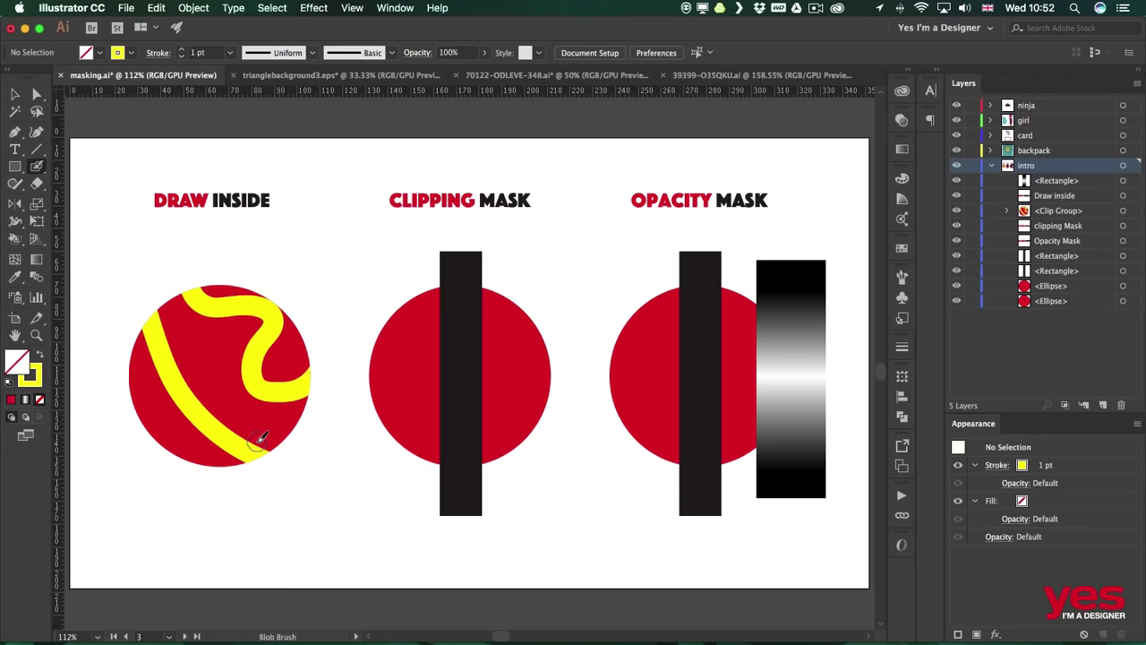
key("v")
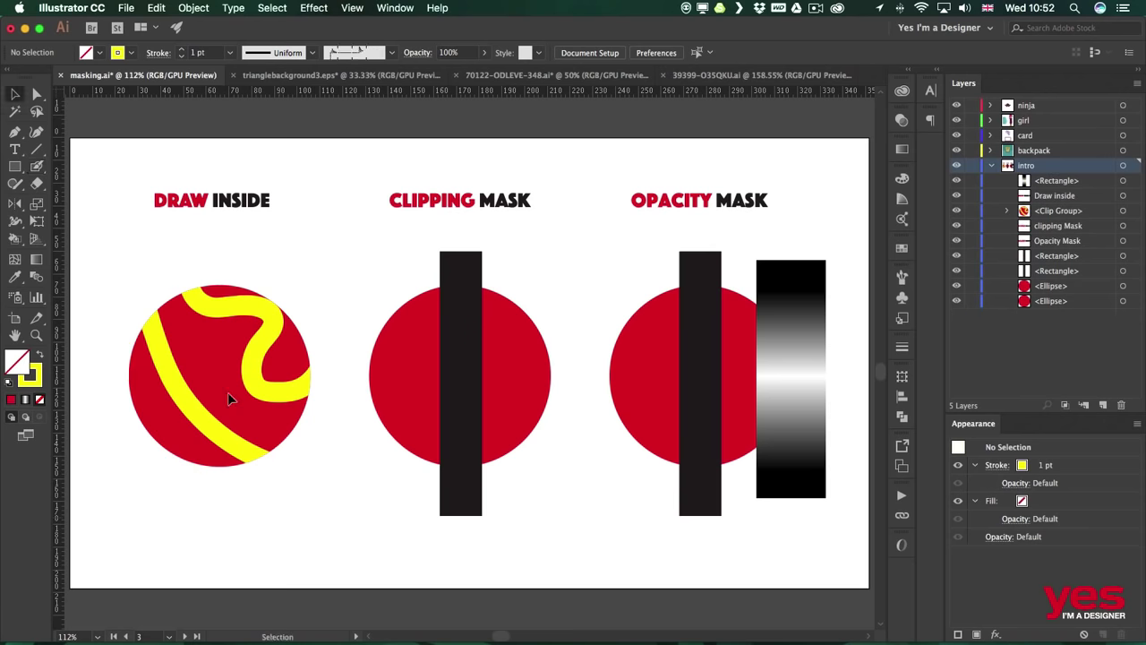
left_click(247, 298)
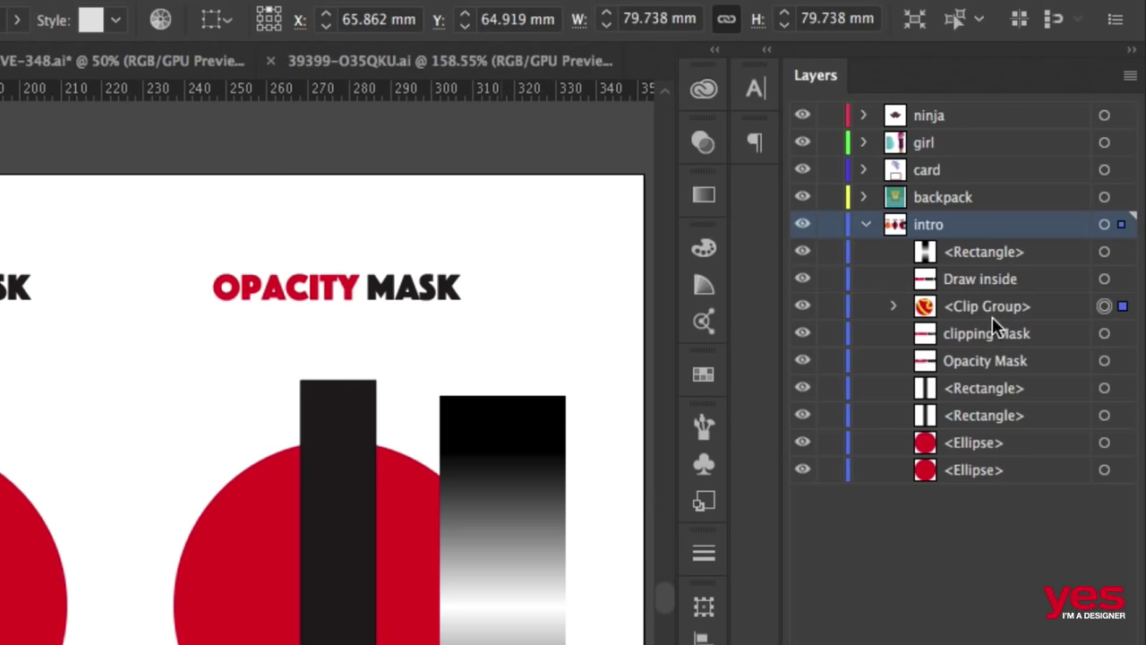
Step: Expand the Clip Group in Layers, target the ellipse and both yellow paths, then deselect
left_click(894, 307)
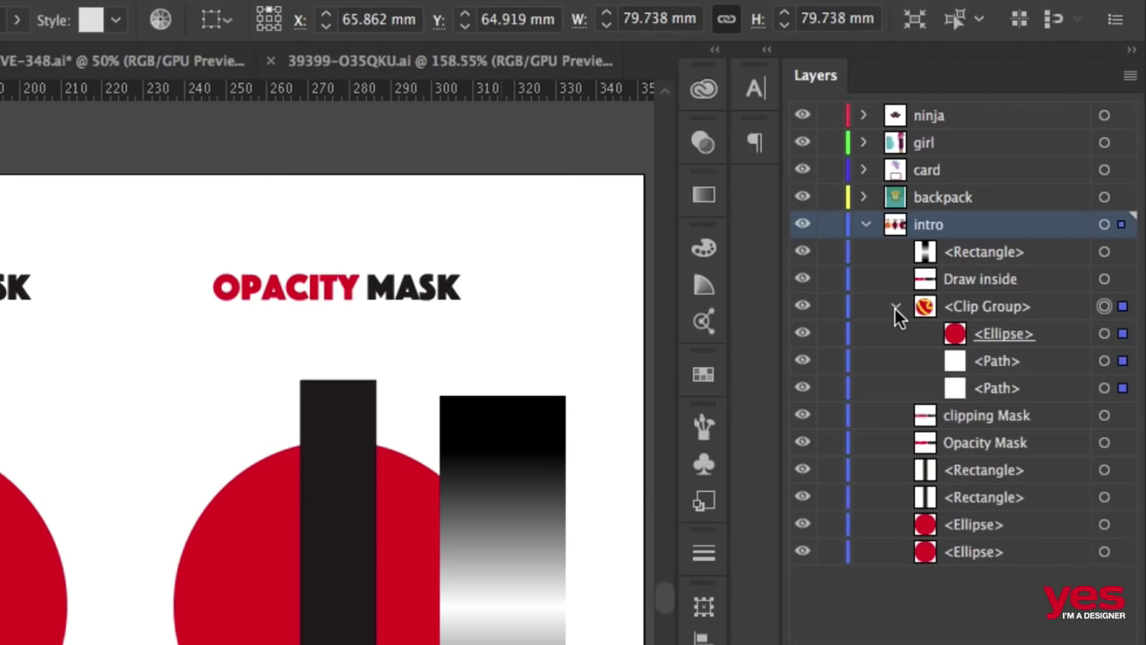
left_click(1079, 341)
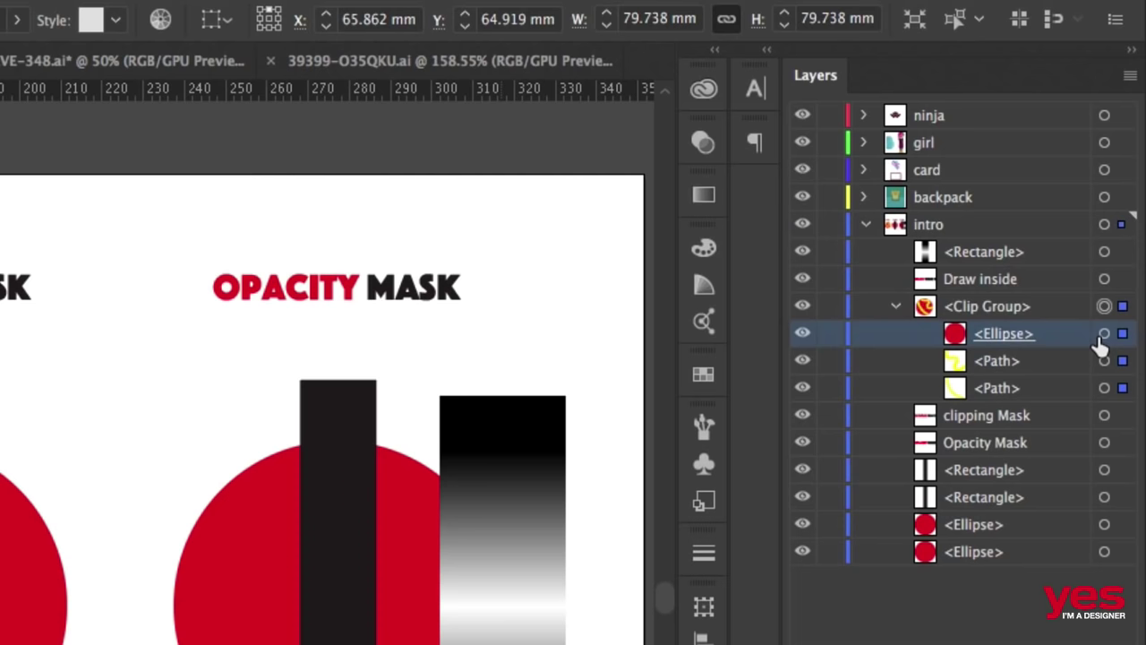
left_click(1103, 334)
left_click(1104, 361)
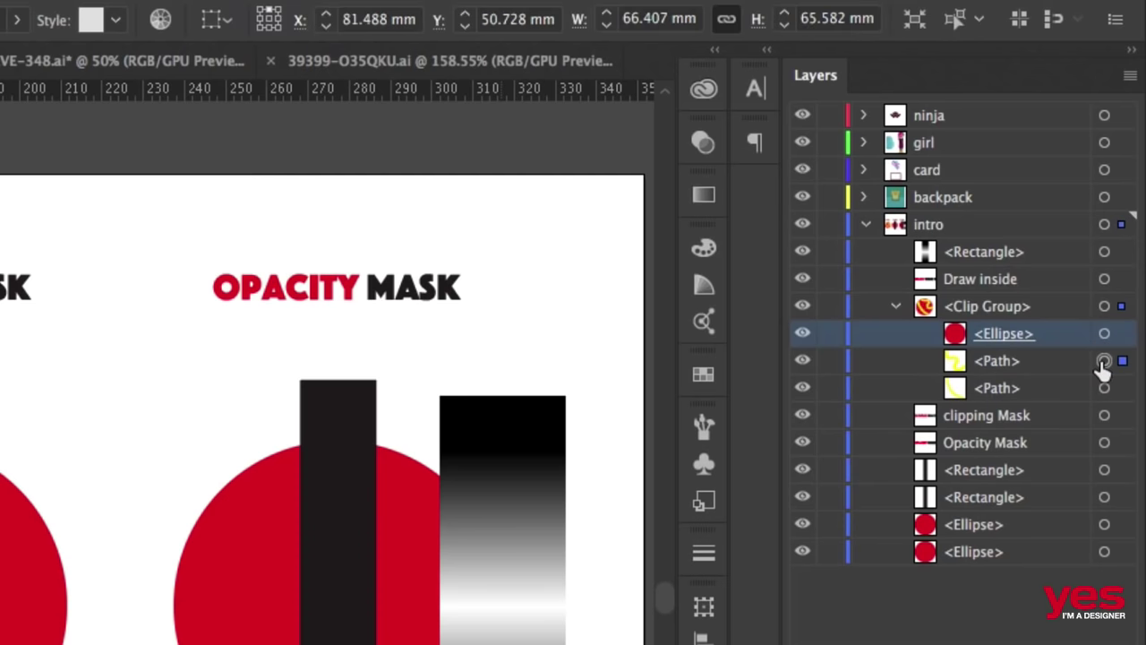
left_click(1104, 387)
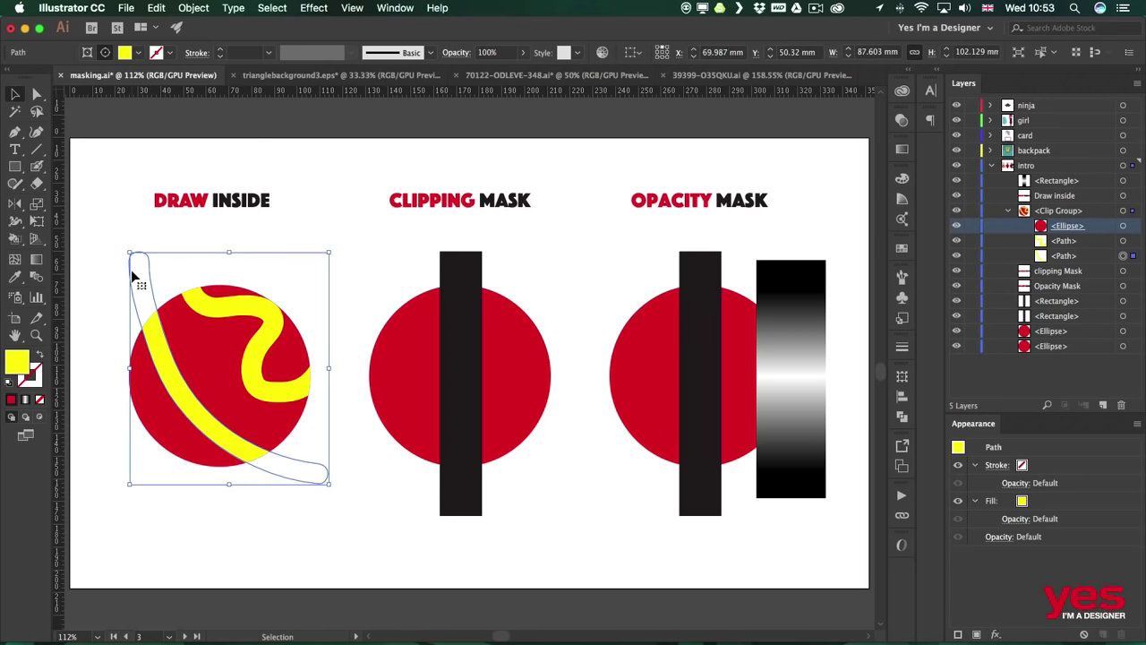
left_click(1123, 241)
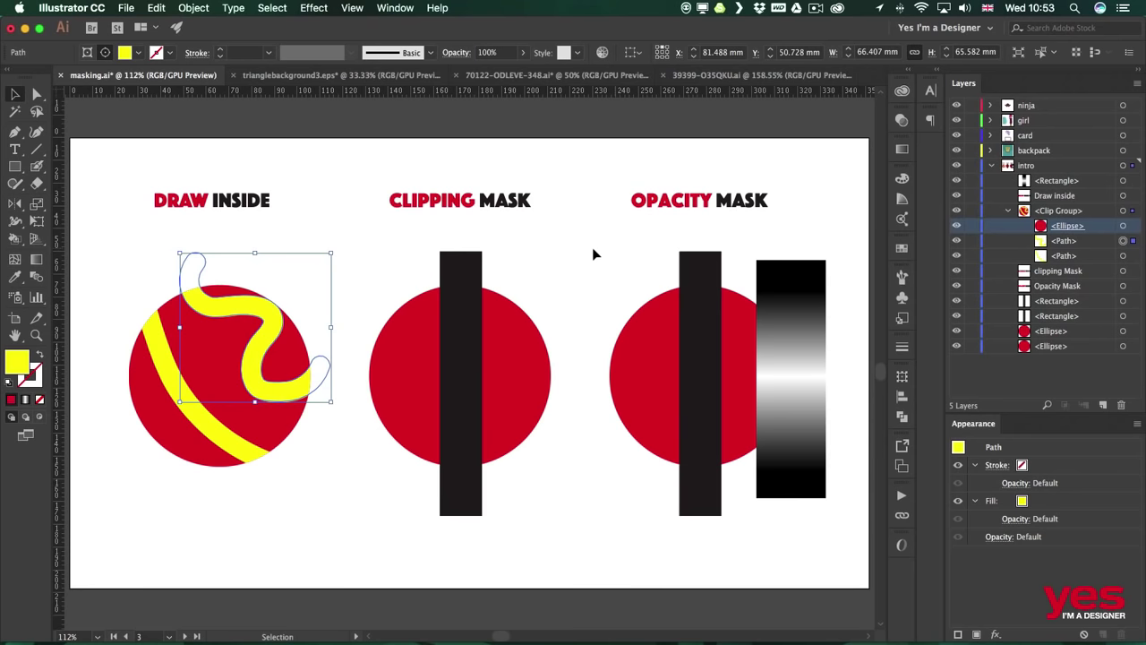
left_click(400, 270)
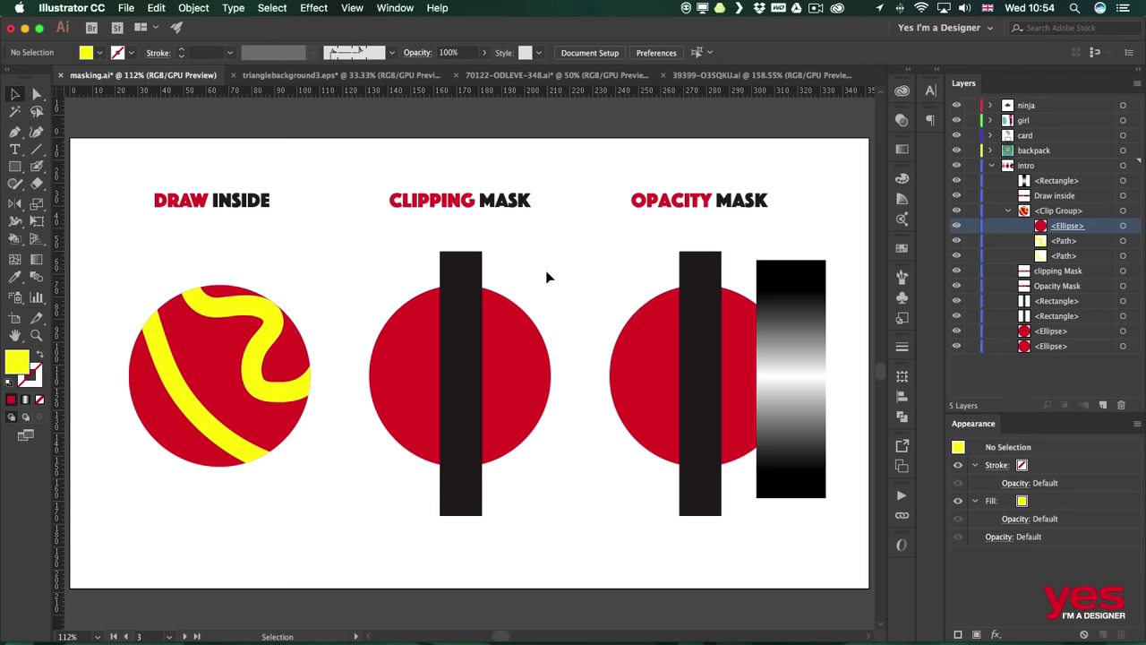
Step: Bring the Clipping Mask example's red circle to front, then select it with the black bar
left_click(461, 276)
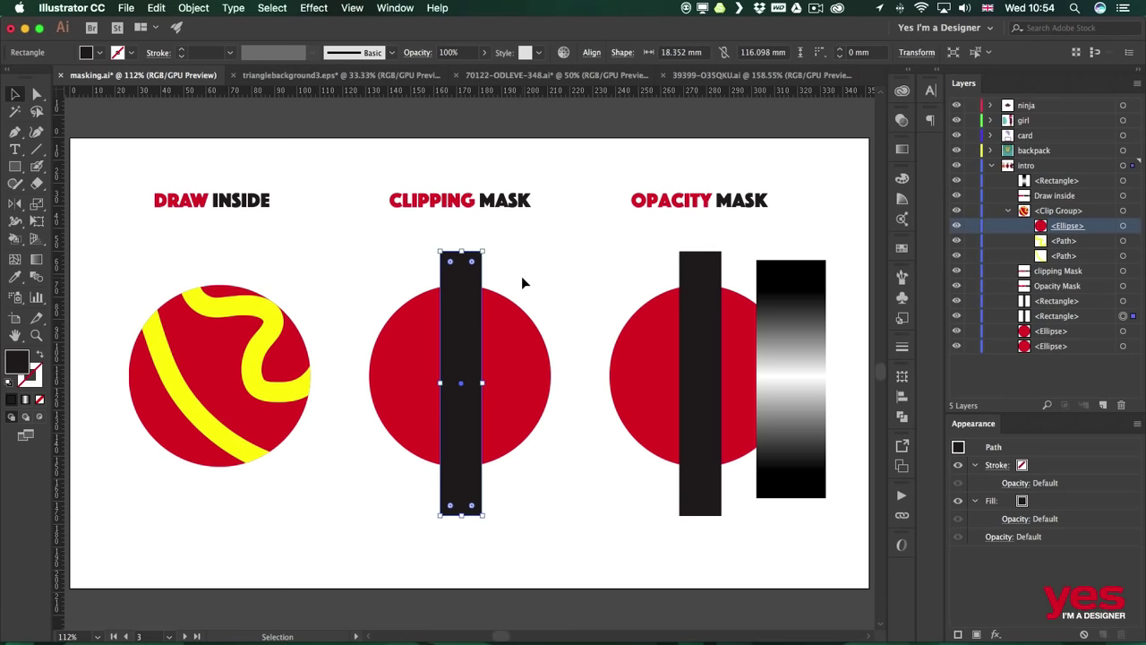
left_click(560, 295)
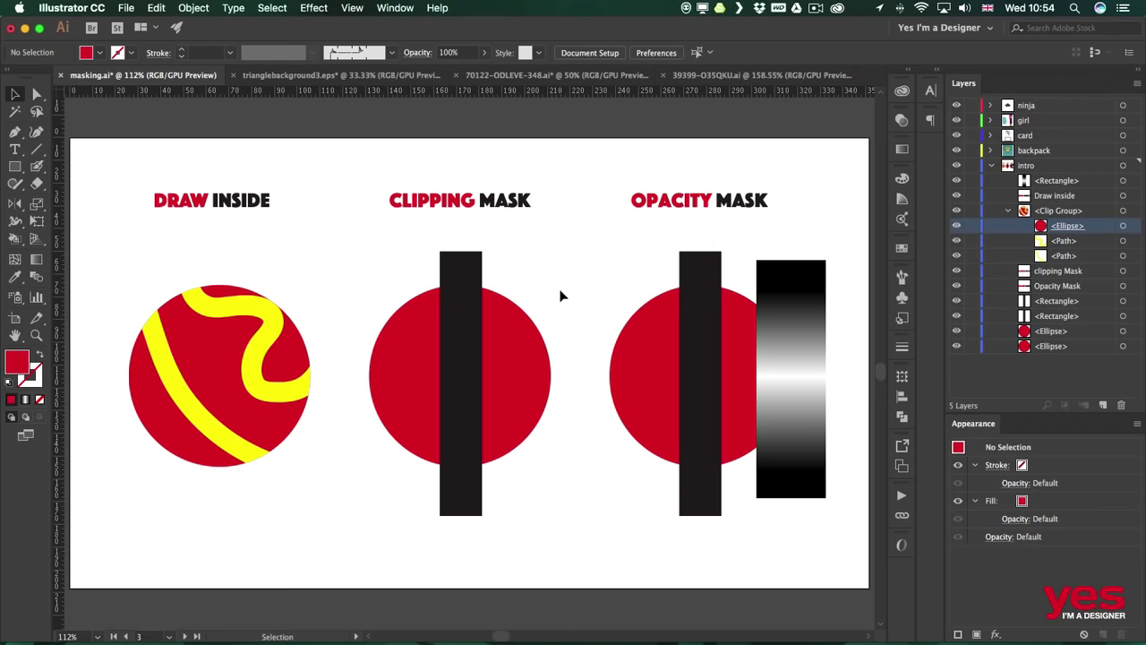
left_click(510, 355)
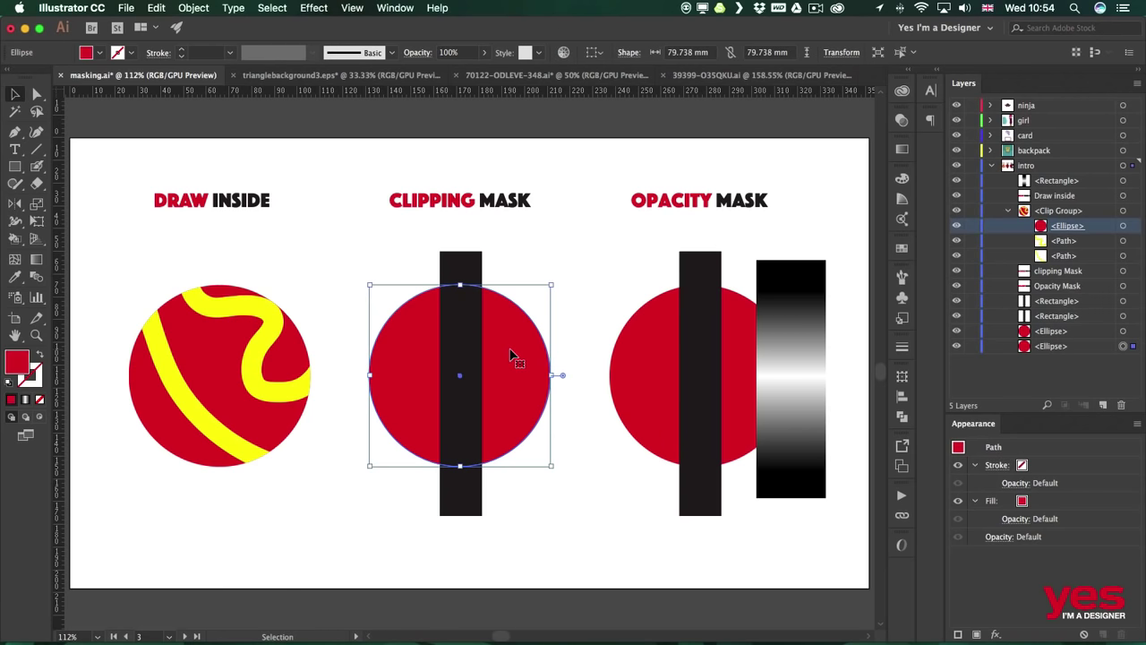
right_click(510, 356)
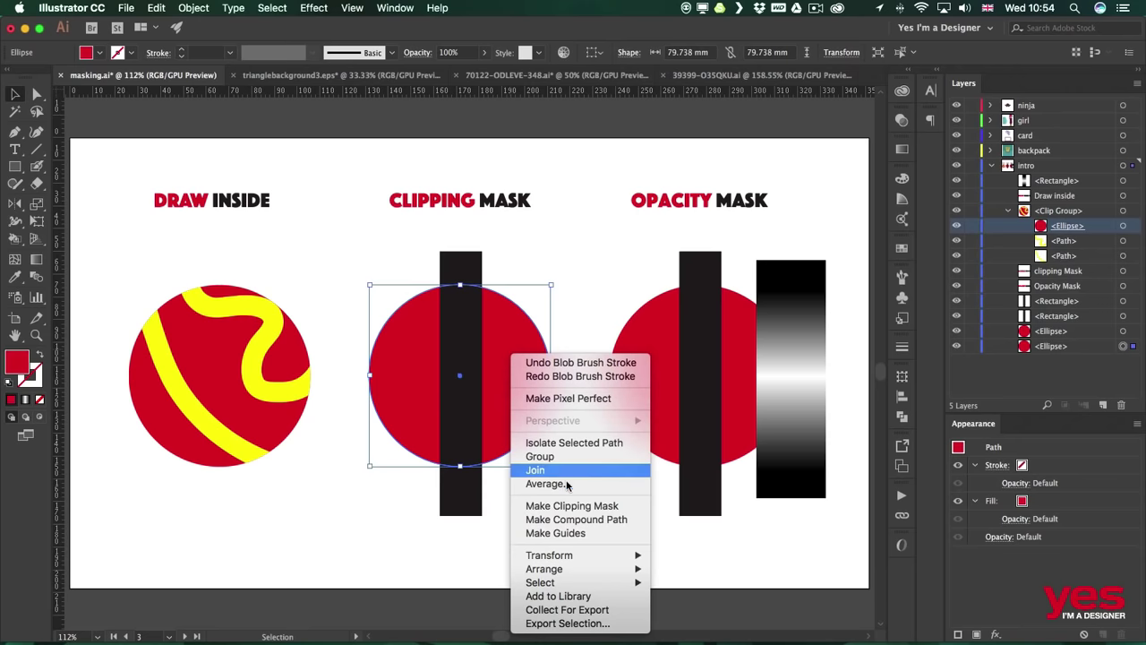
mouse_move(578, 570)
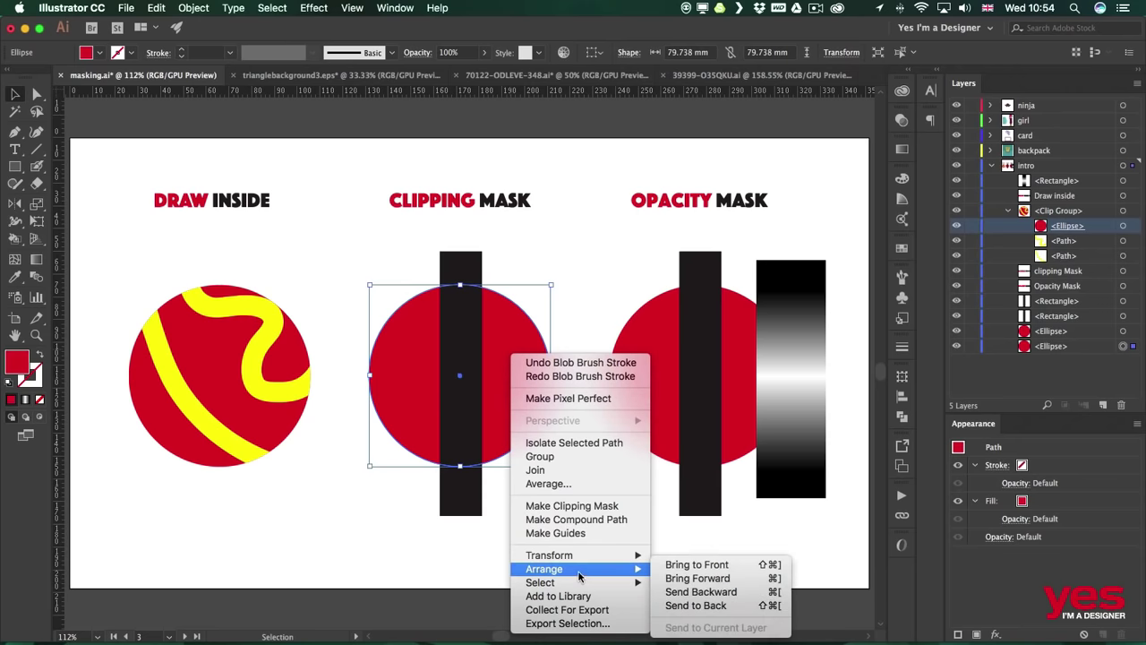
left_click(722, 565)
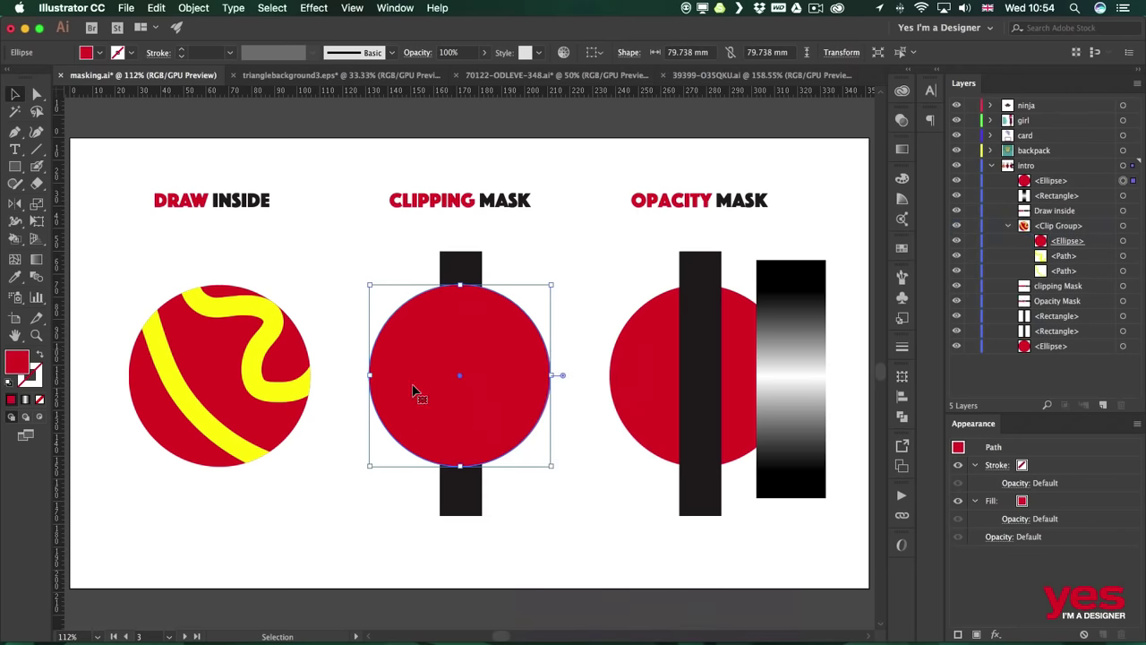
left_click_drag(544, 255, 428, 341)
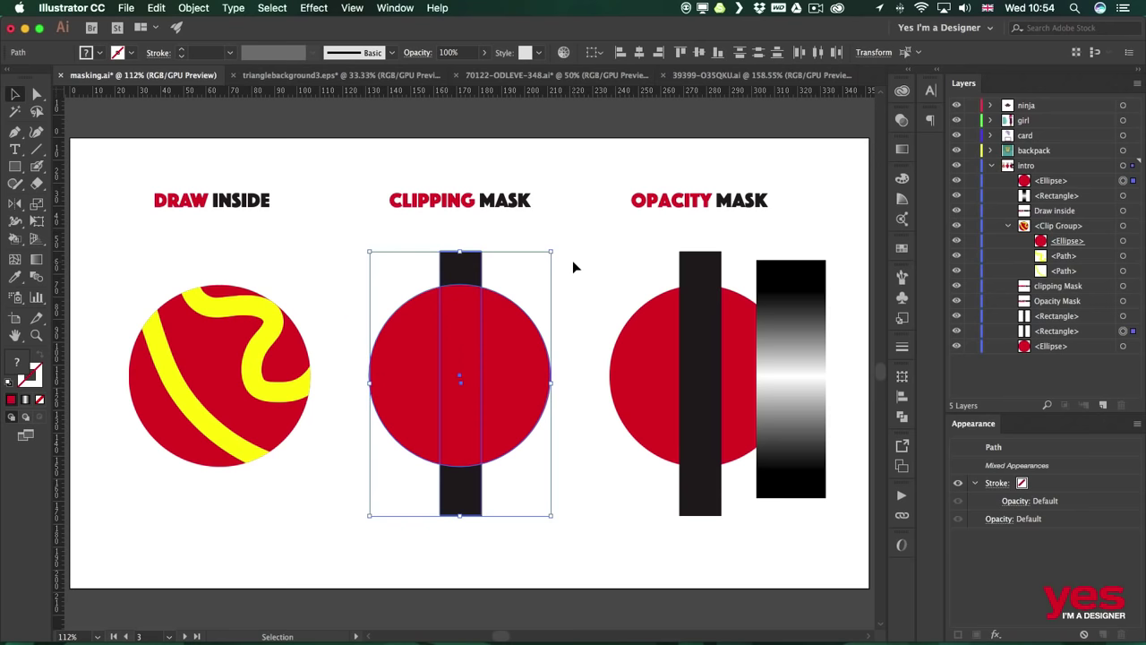
Step: Apply Object > Clipping Mask > Make to the circle and black bar, then deselect
left_click(194, 7)
mouse_move(287, 453)
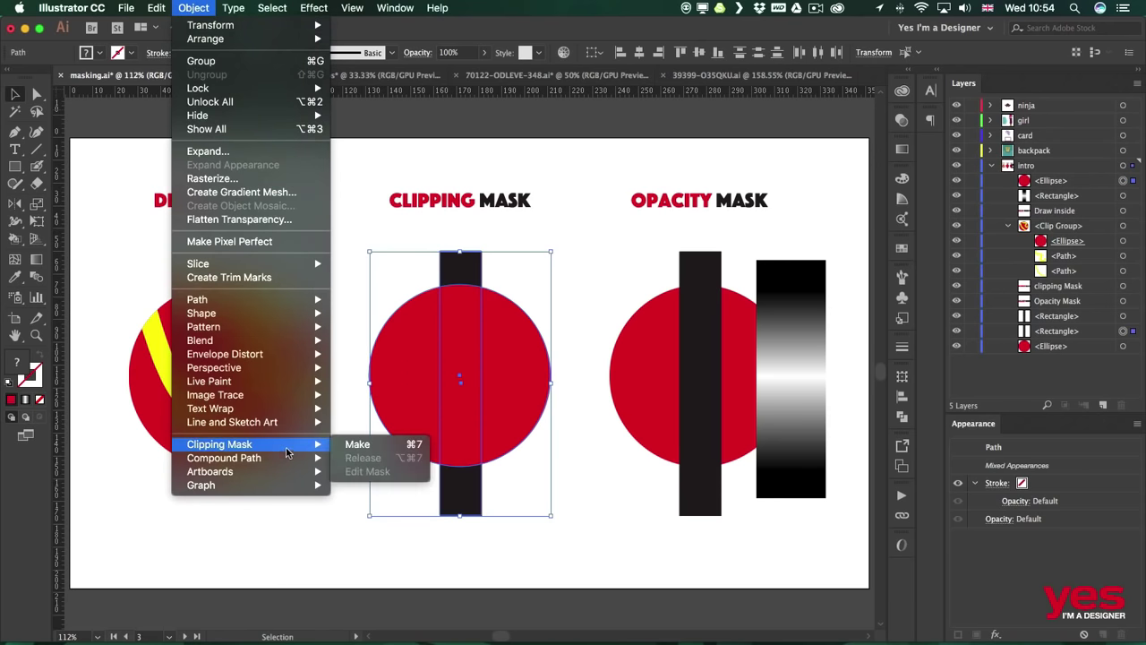
left_click(397, 445)
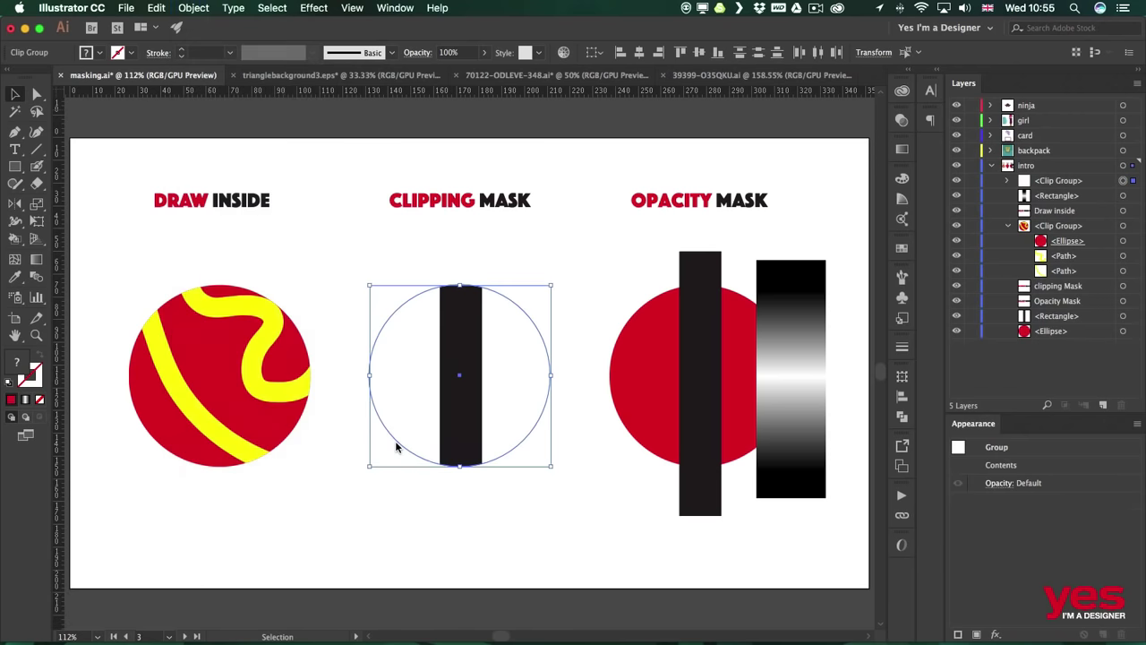
left_click(504, 525)
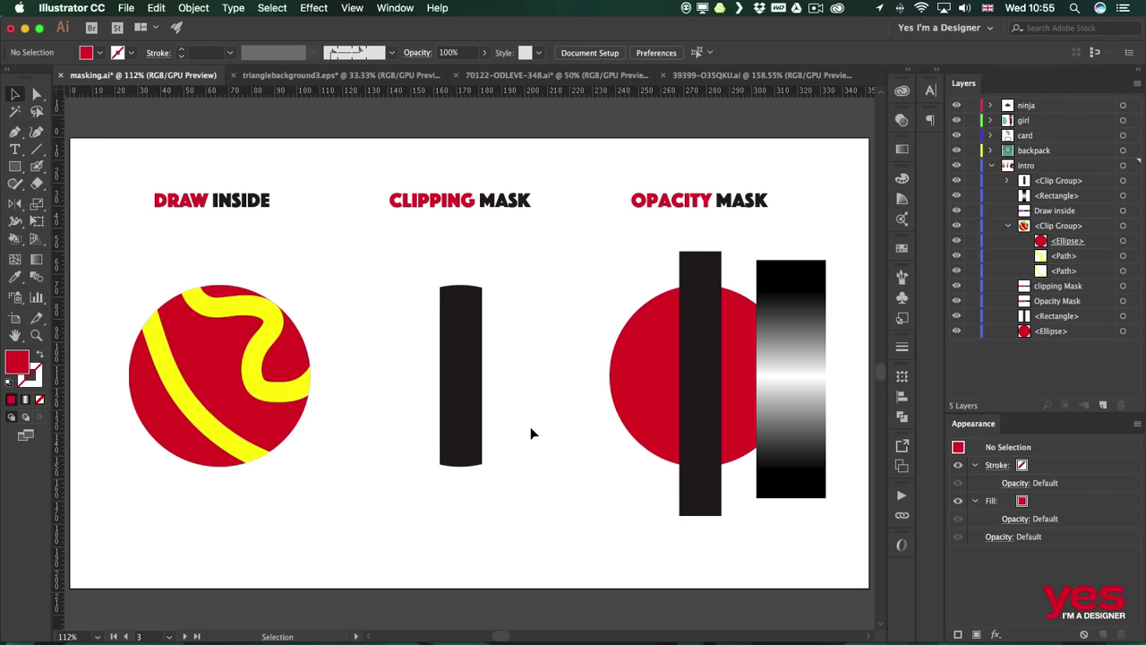
Step: Select the clipped bar, expand its <Clip Group> in Layers and target the masking <Ellipse>
left_click(512, 302)
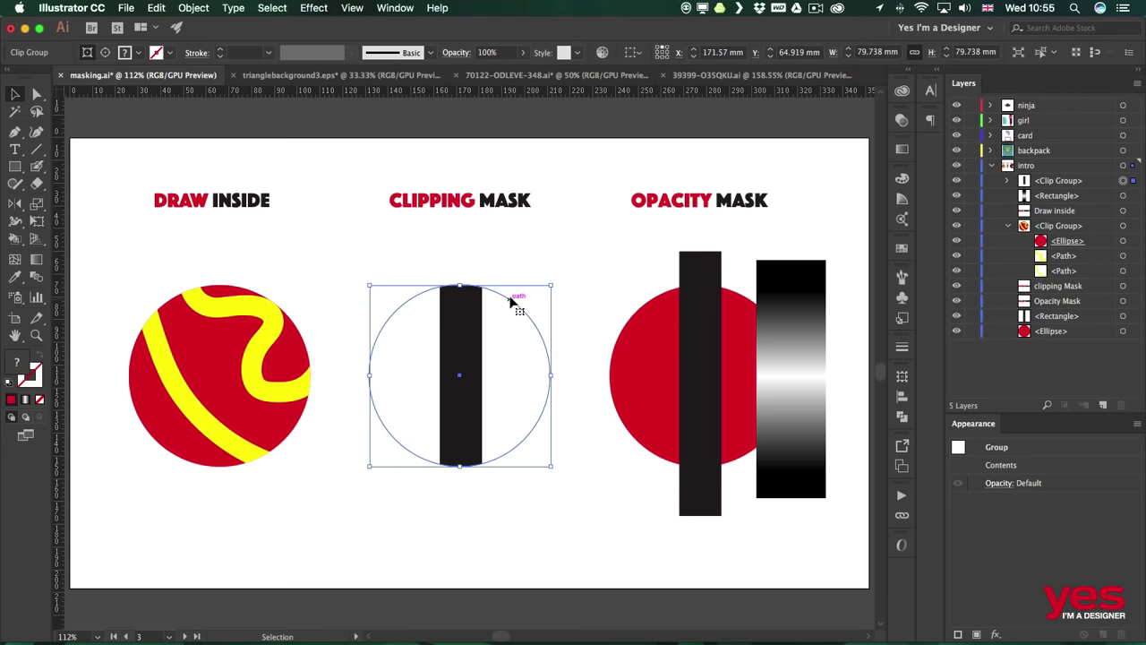
left_click(1009, 180)
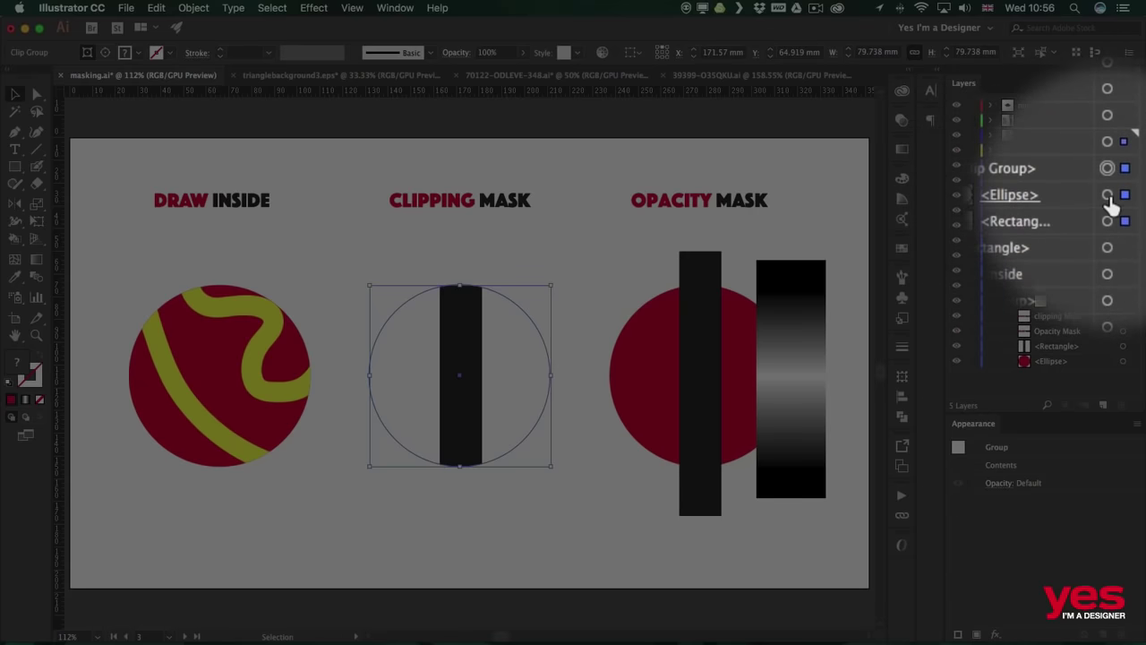
left_click(1108, 195)
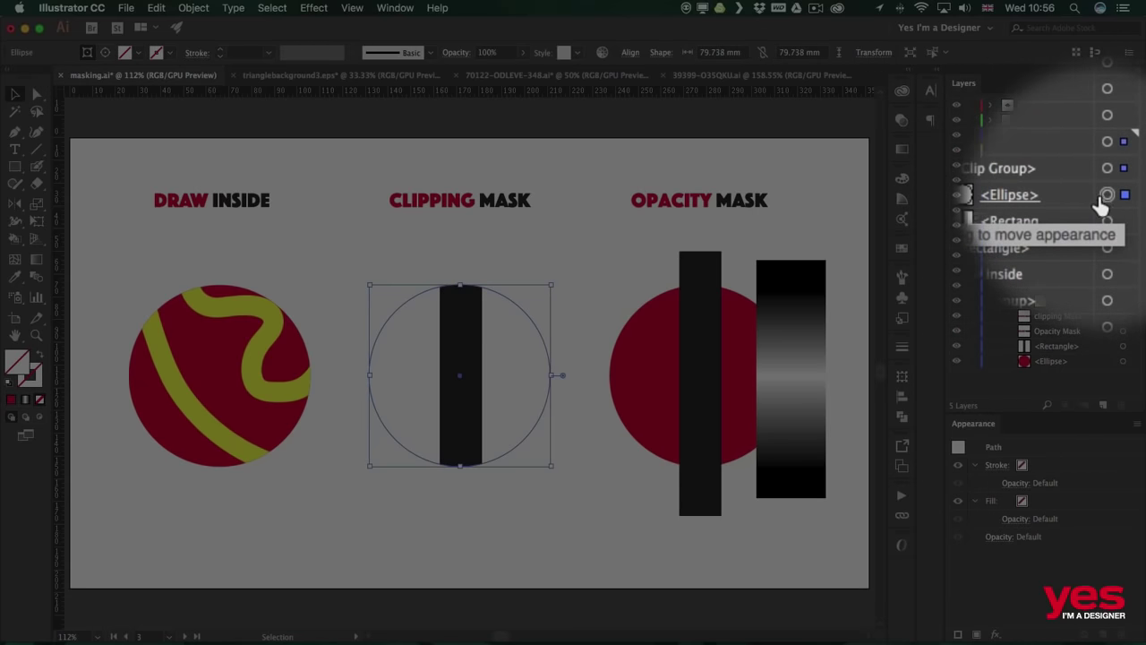
left_click(1050, 202)
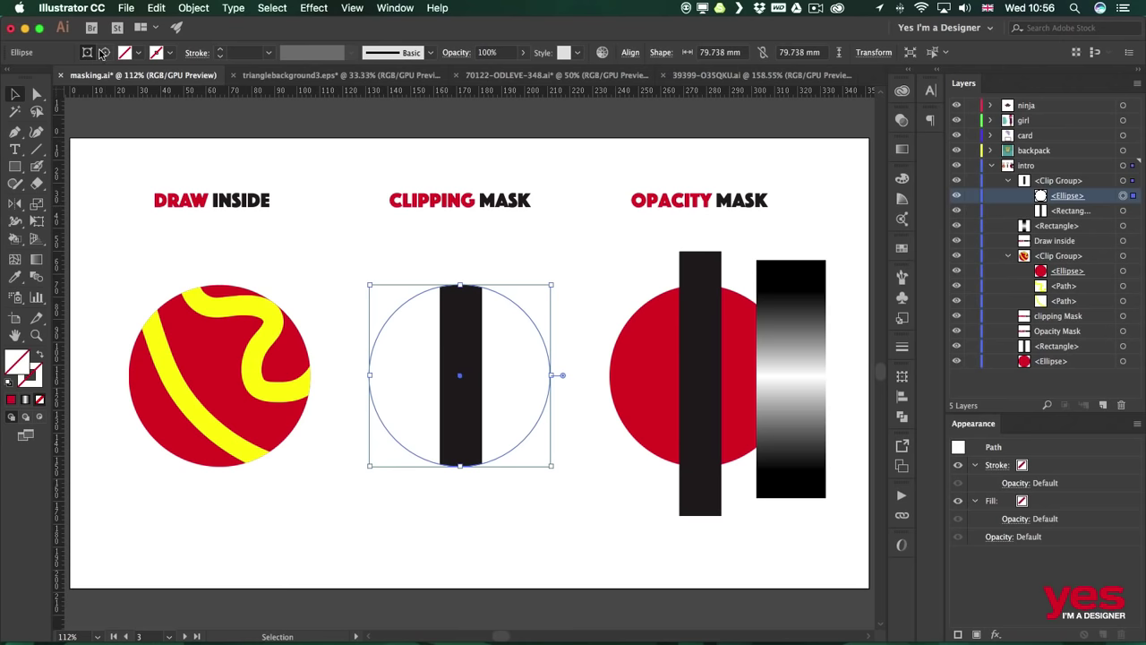
Step: Give the clipping ellipse a red fill from the Control bar swatches, then deselect
left_click(138, 54)
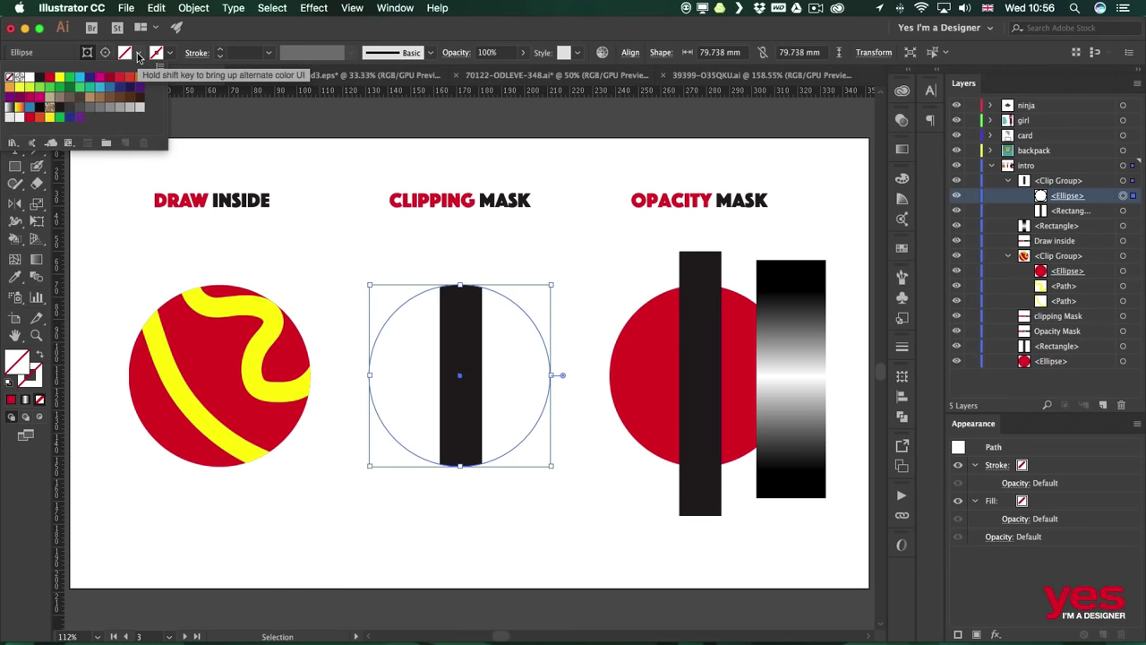
left_click(49, 79)
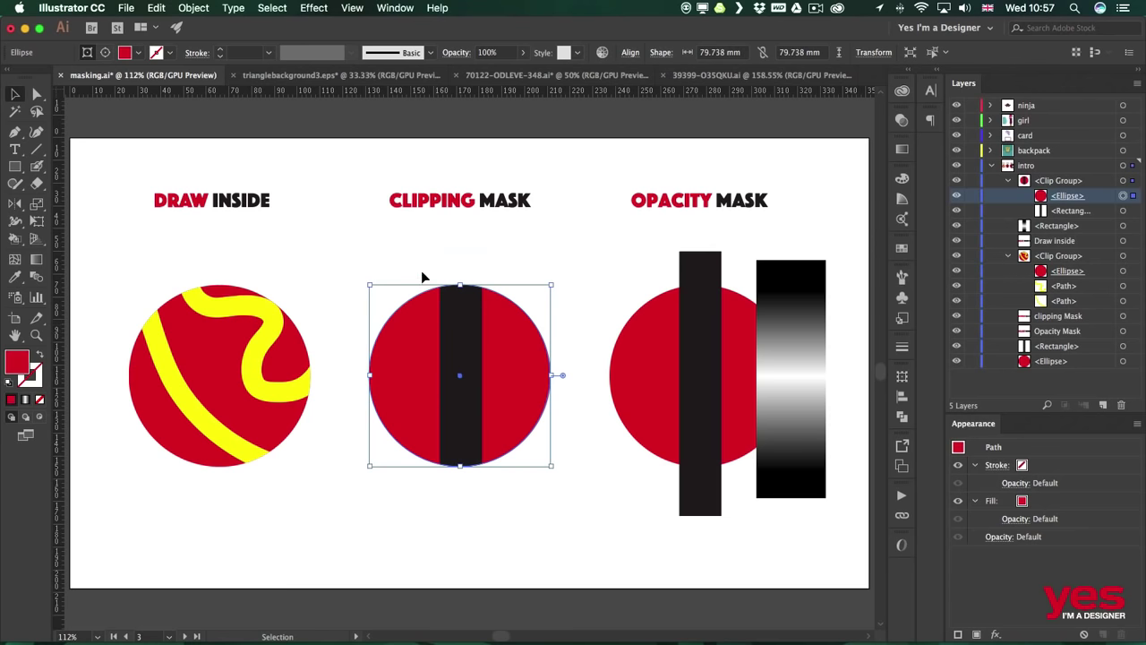
left_click(391, 264)
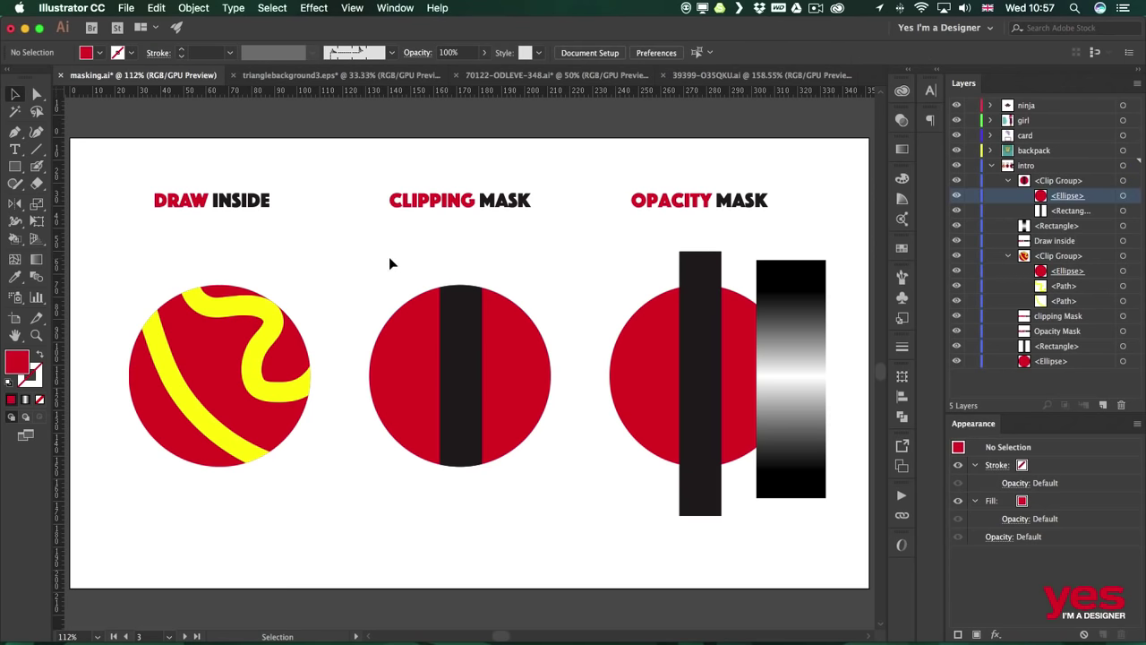
Step: Draw a 45 mm circle, fill it yellow, and move it over the clipped red circle's right side
key("l")
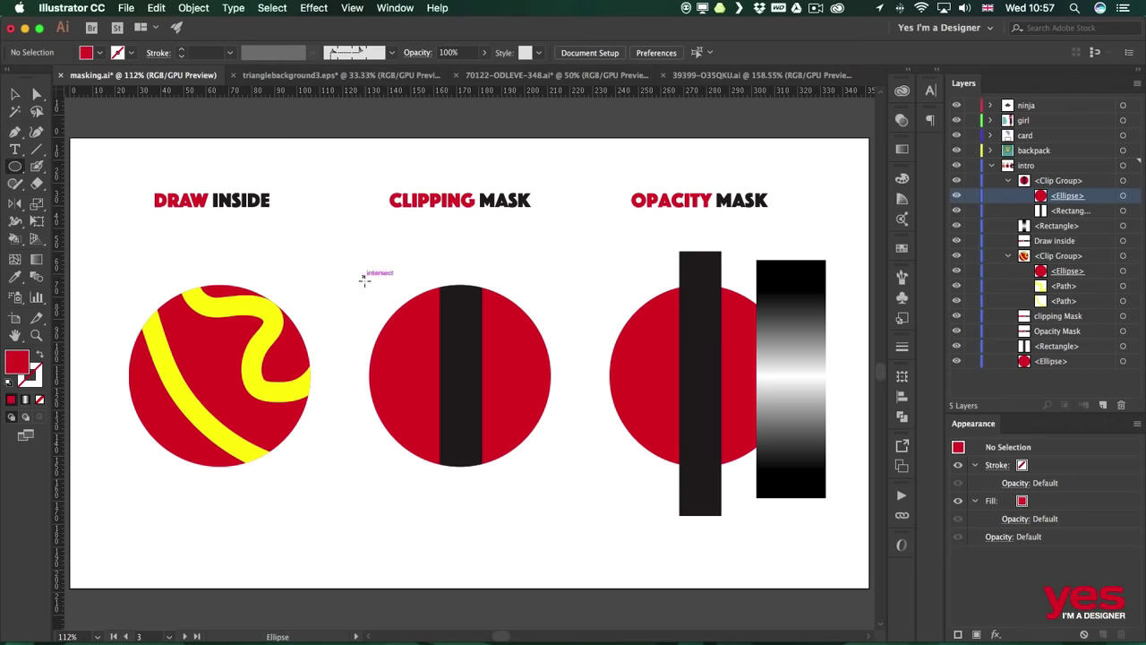
left_click_drag(364, 277, 467, 377)
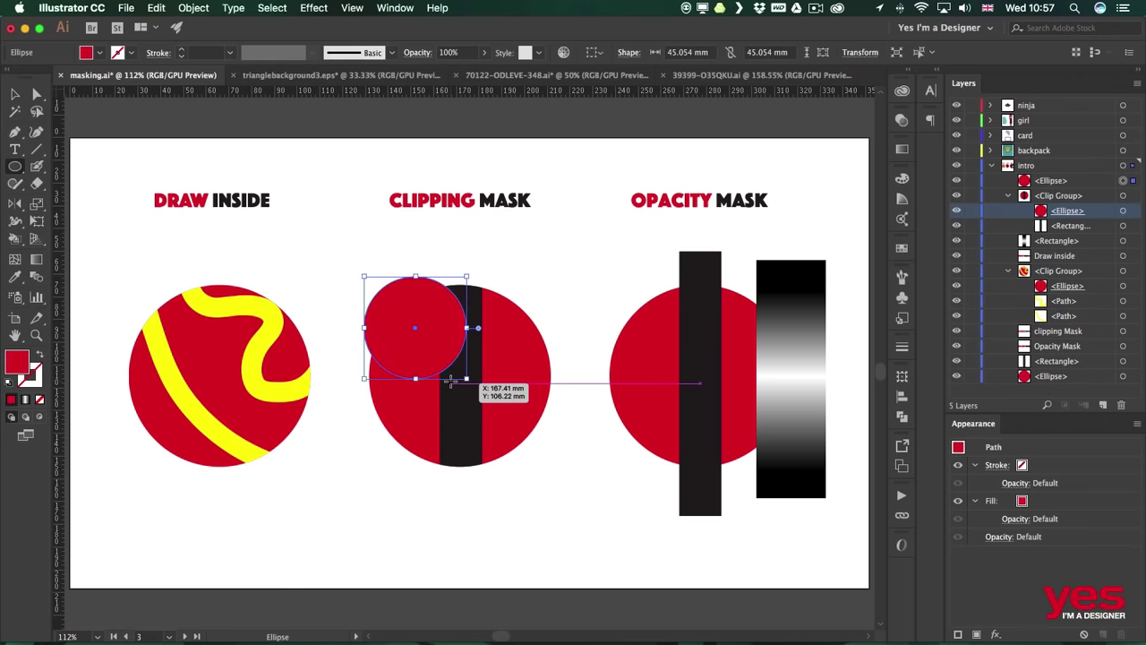
left_click(98, 52)
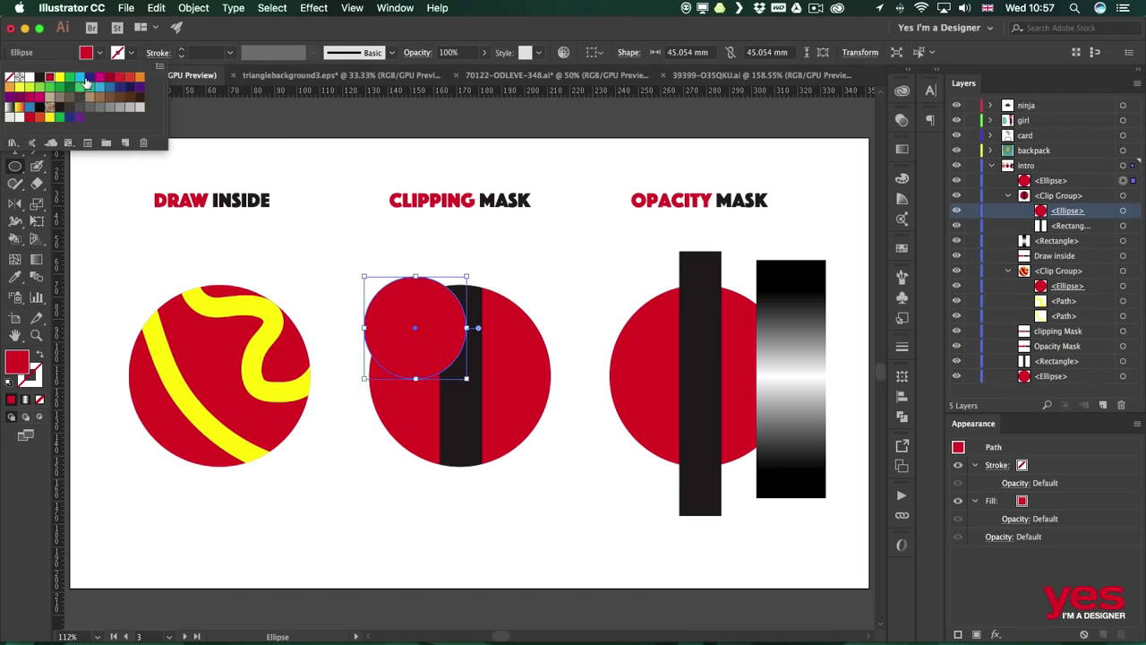
left_click(79, 79)
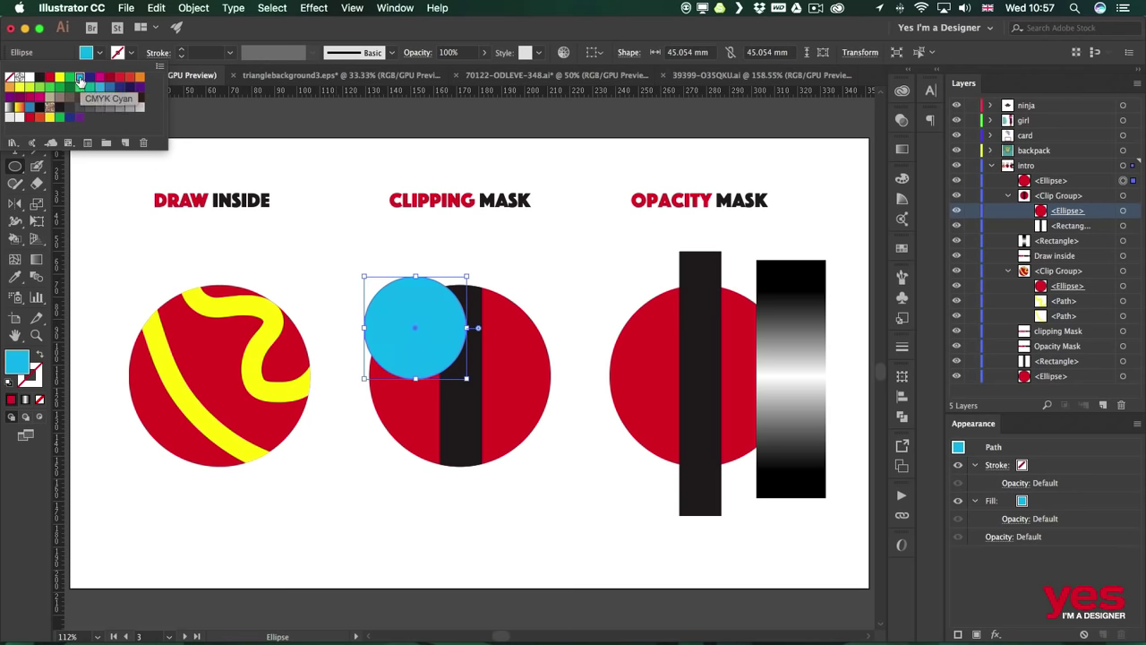
left_click(60, 77)
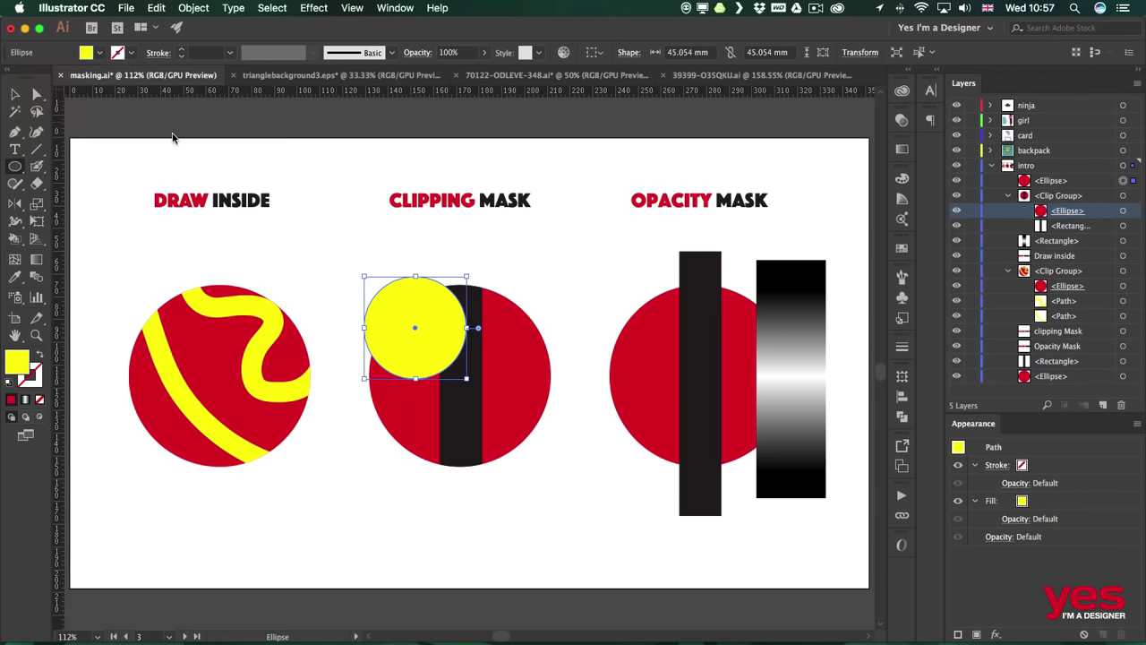
key("v")
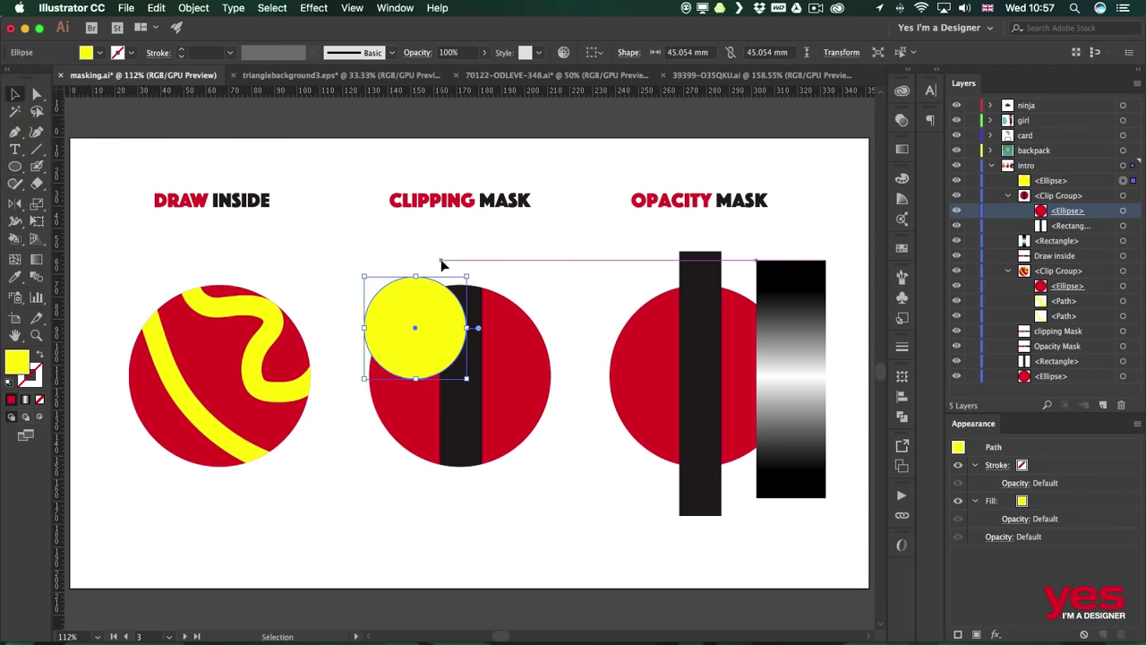
left_click(491, 261)
left_click_drag(400, 323, 534, 361)
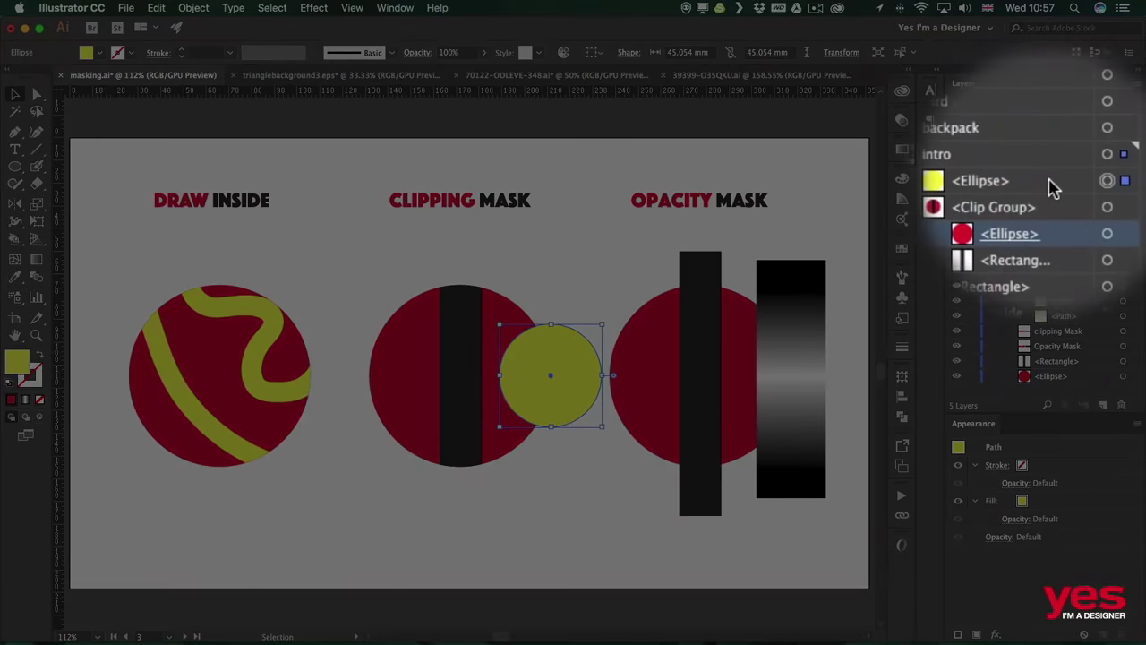
Step: Move the yellow ellipse into the Clip Group and position it centred near the red circle's top
left_click(1057, 184)
left_click_drag(1055, 191, 1092, 205)
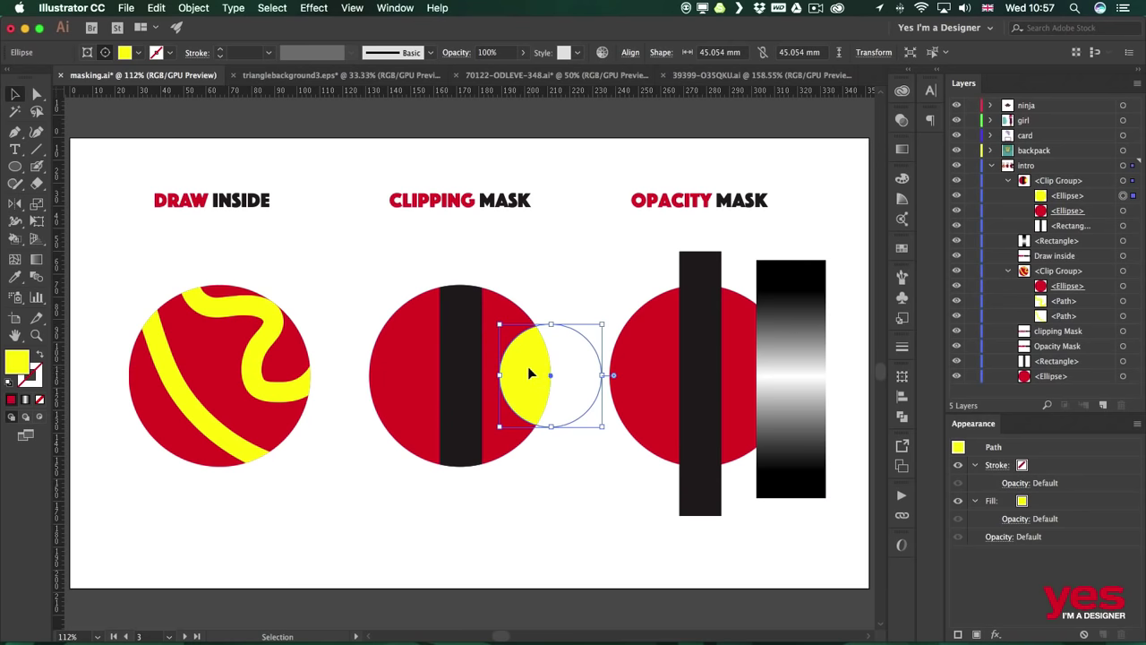
left_click_drag(532, 376, 442, 376)
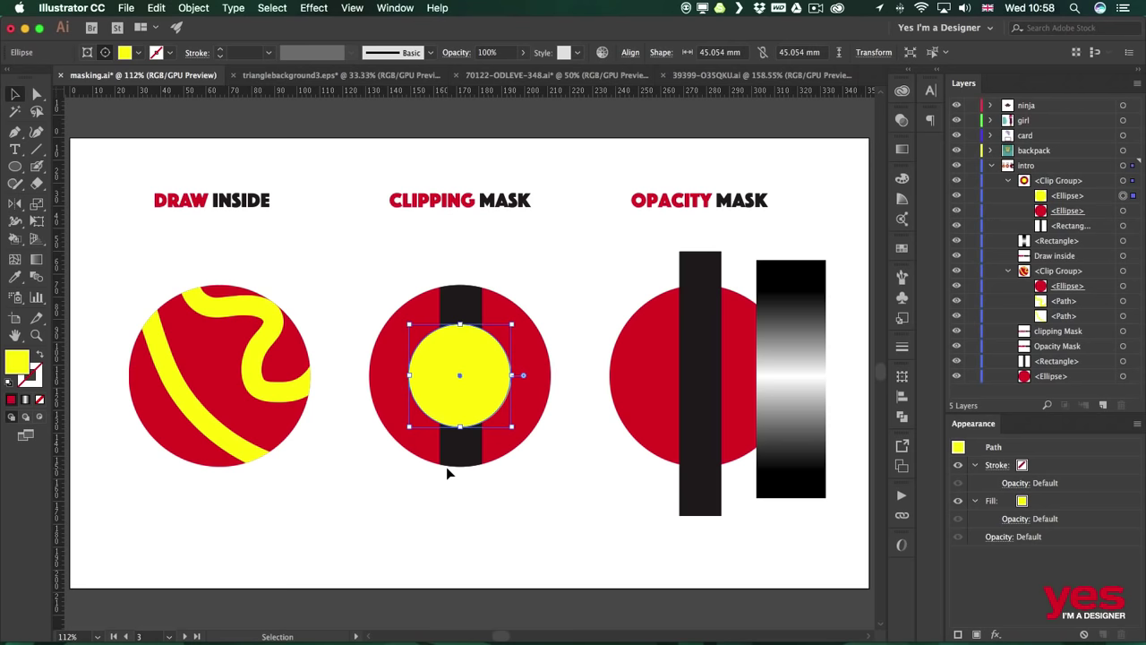
left_click_drag(451, 354, 449, 278)
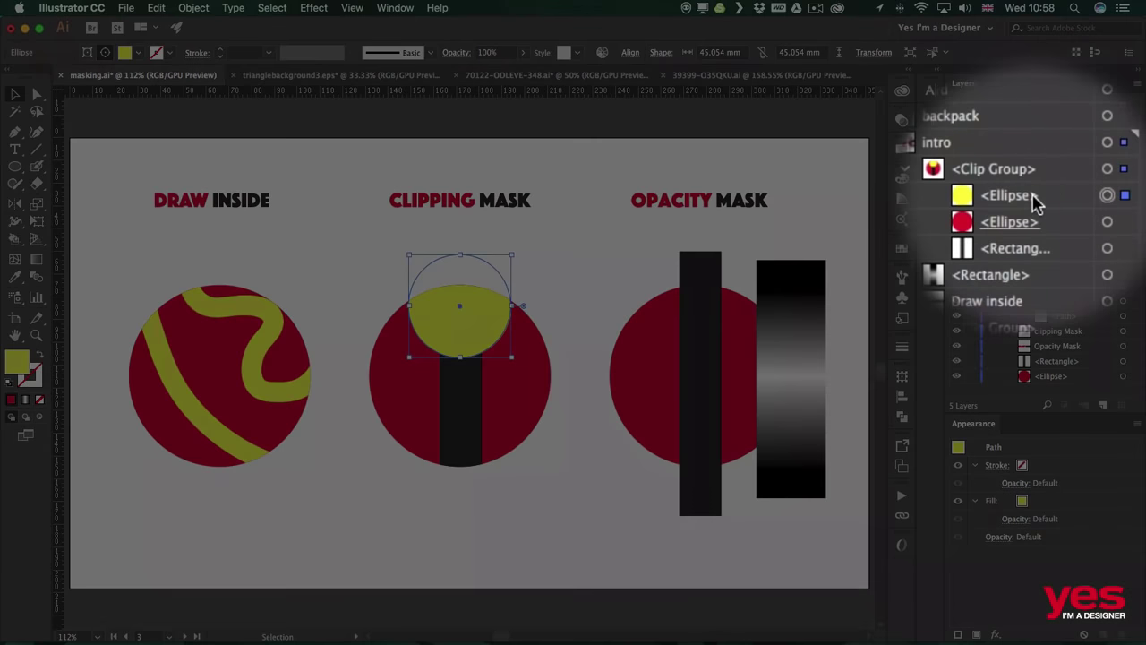
Step: Restack the yellow ellipse below the red circle and then beneath the black bar's Rectangle
left_click(1046, 198)
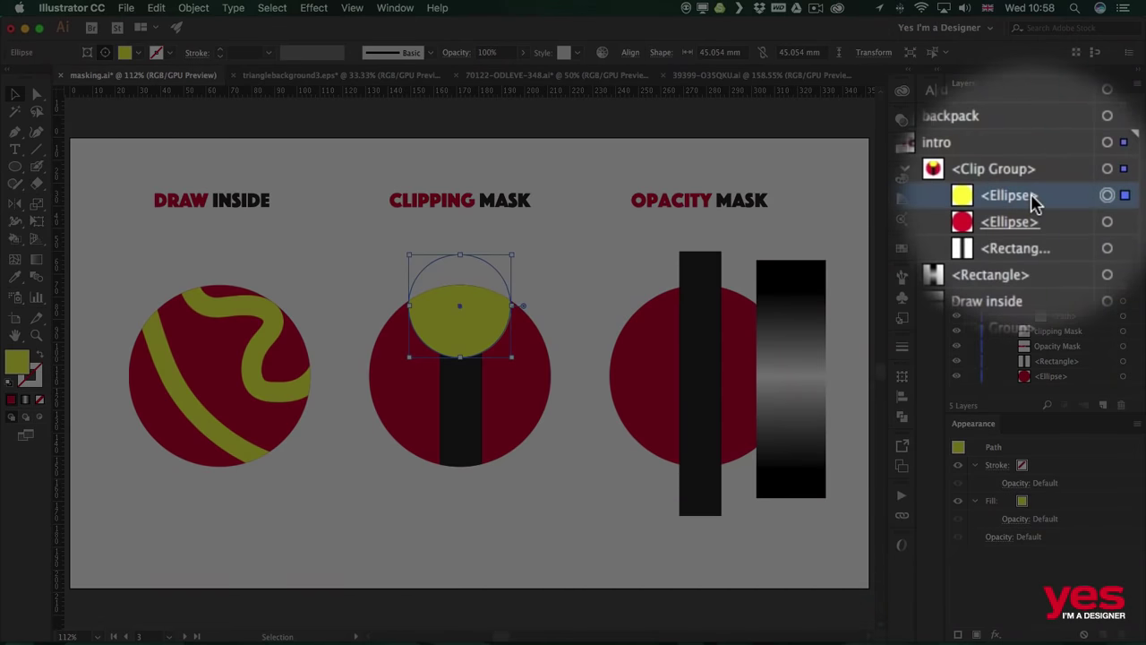
left_click_drag(1035, 202, 1083, 220)
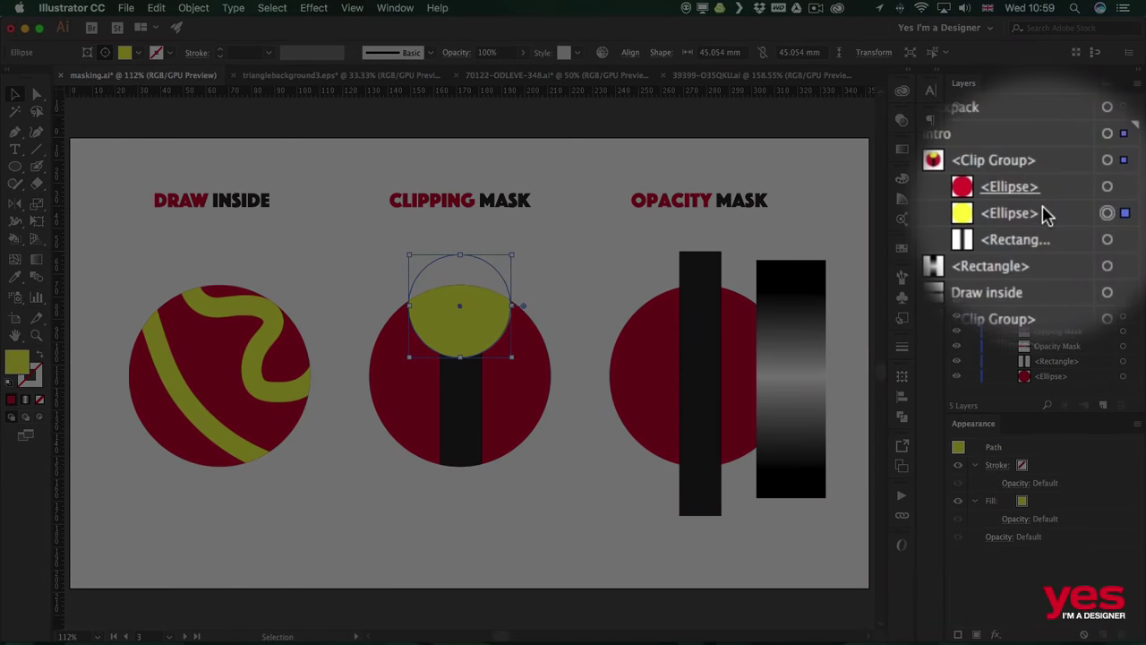
mouse_move(1044, 220)
left_mouse_down()
mouse_move(1037, 231)
mouse_move(1061, 231)
left_mouse_up()
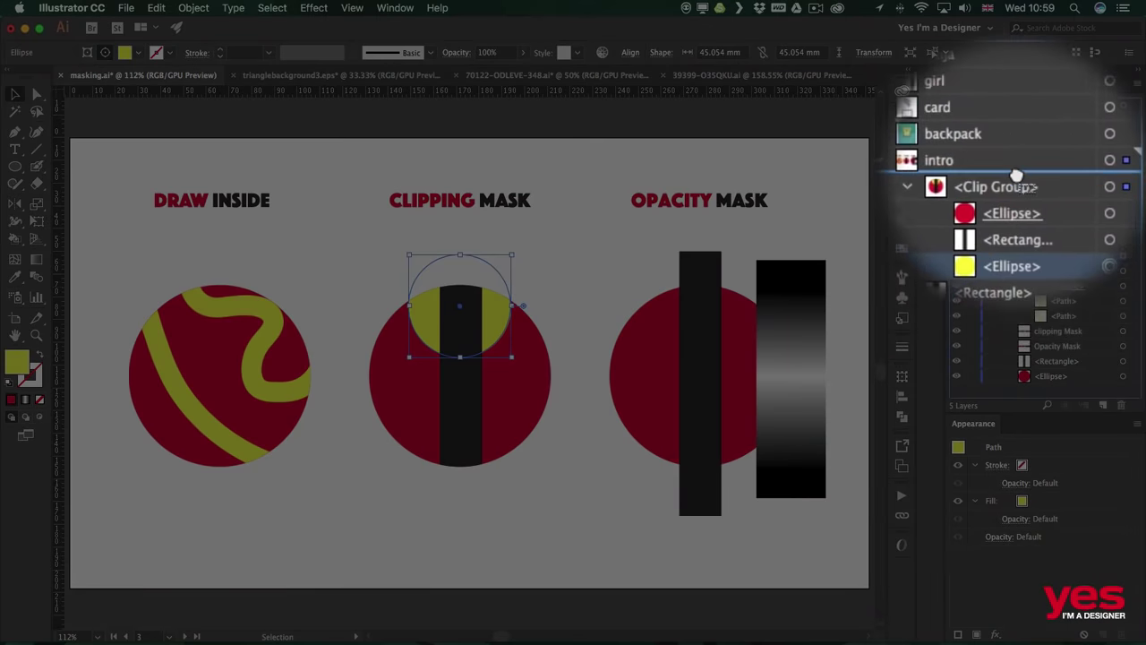
left_click_drag(1070, 175, 1070, 175)
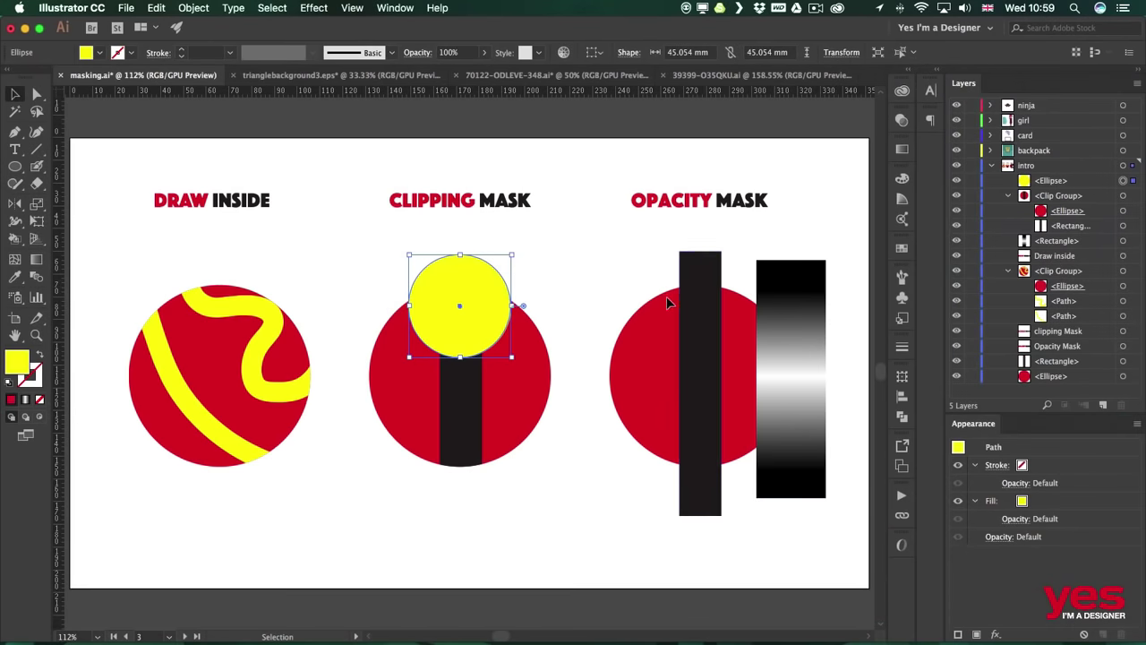
left_click(1074, 183)
left_click_drag(1079, 230, 1074, 234)
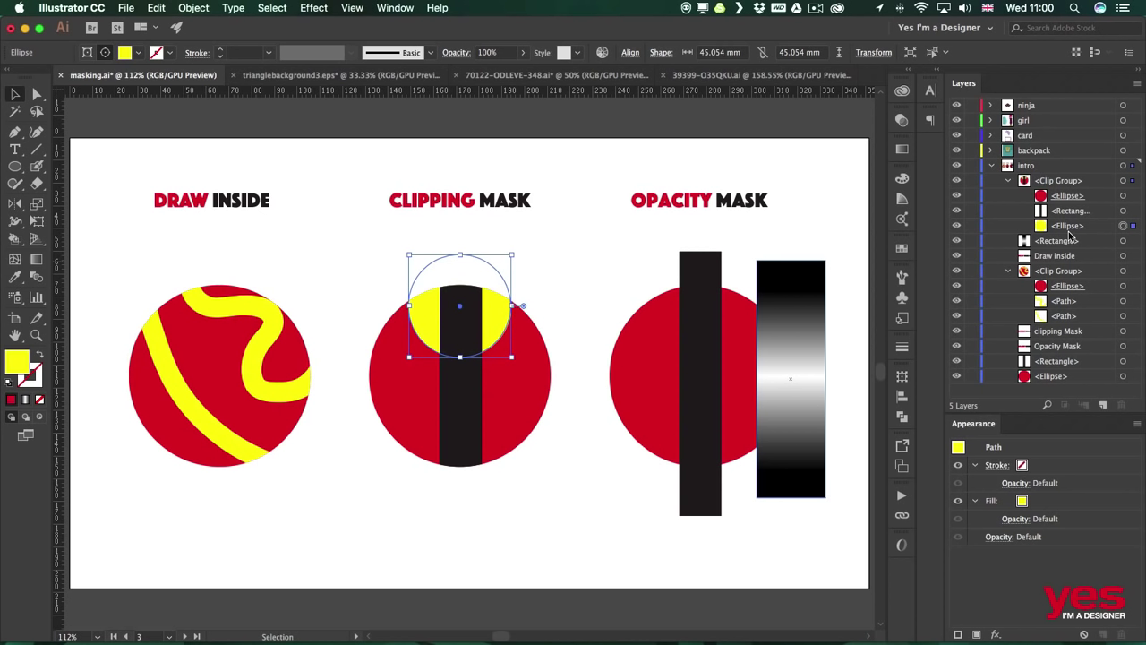
left_click(629, 261)
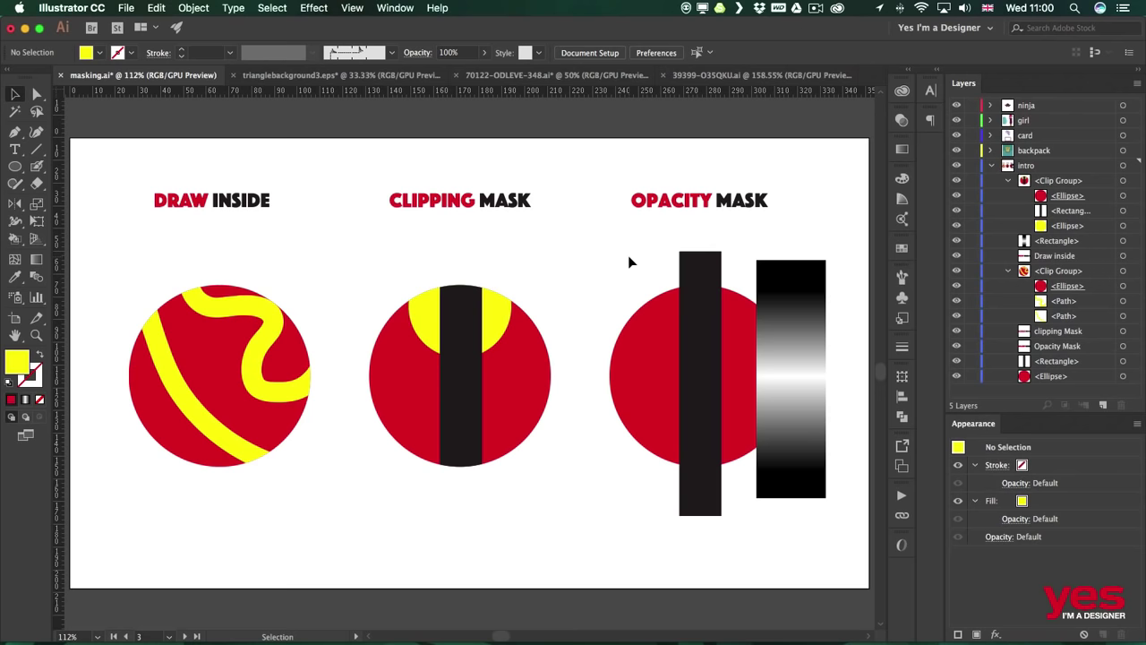
Step: Drag the black-to-white gradient rectangle left so it's centred over the black bar and red circle
left_click(693, 281)
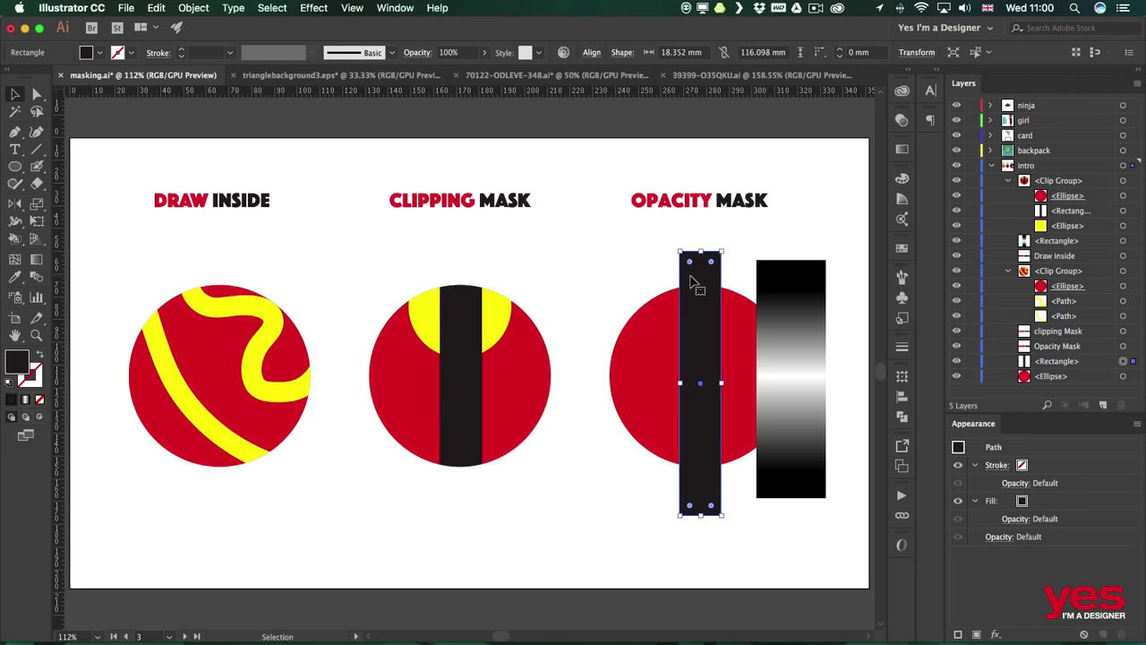
left_click(792, 285)
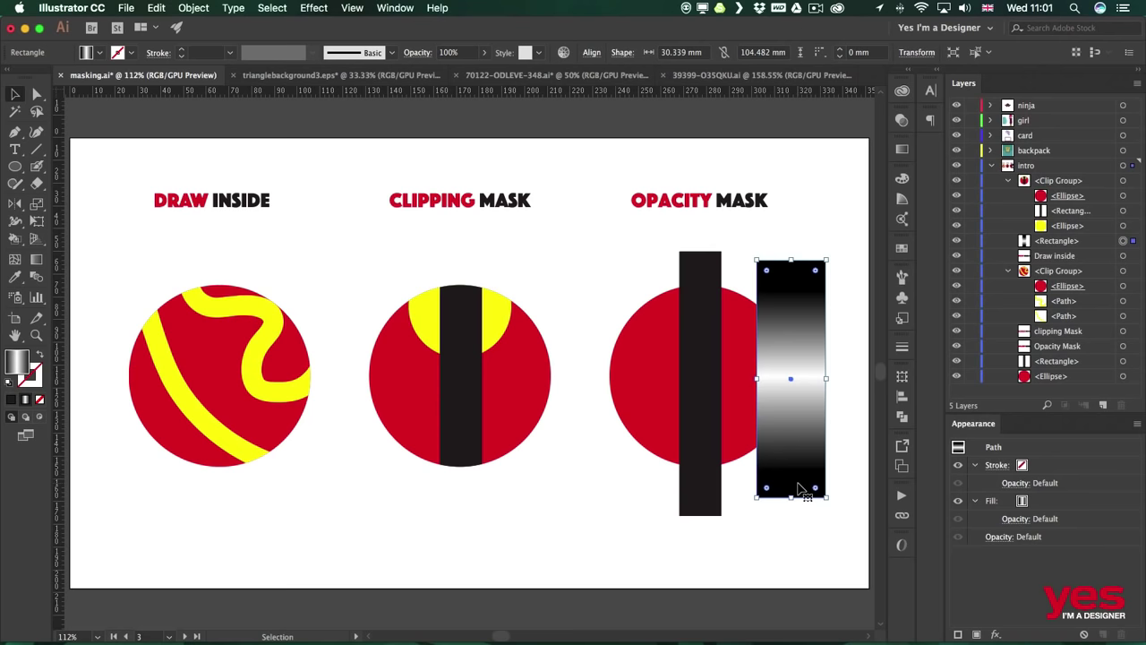
left_click(711, 268)
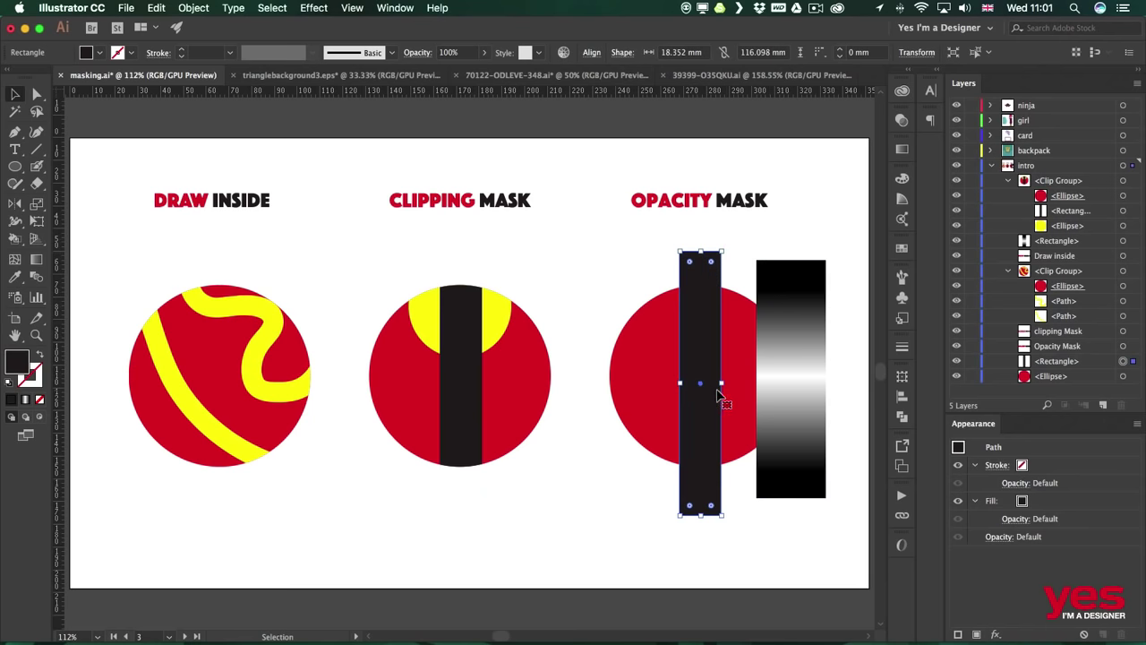
left_click(786, 296)
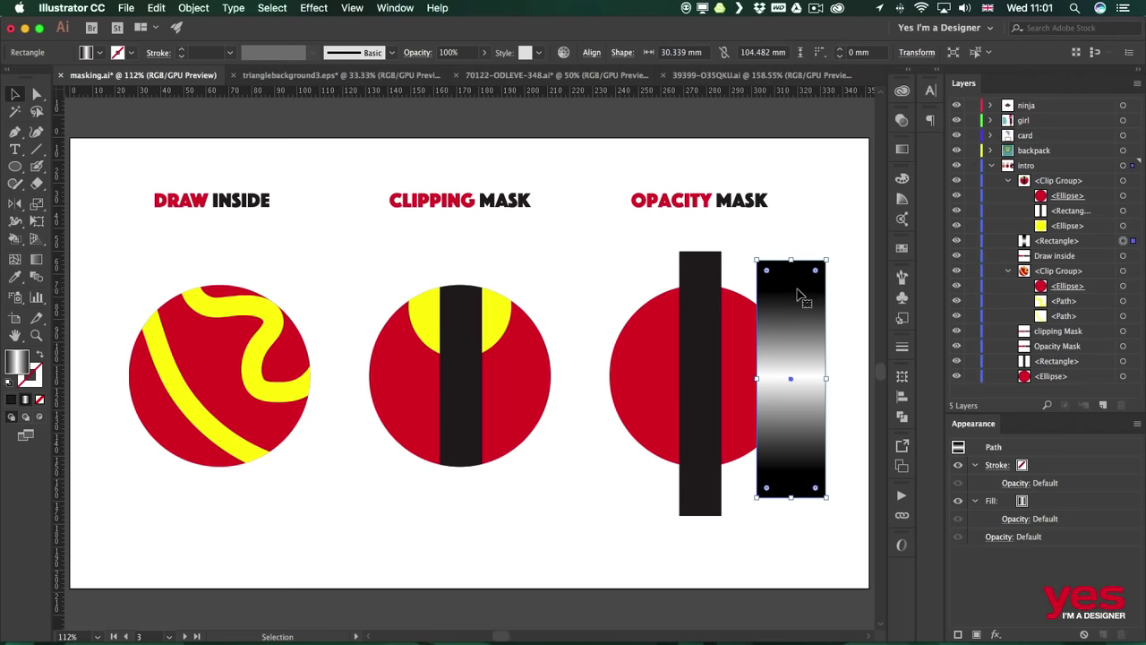
left_click_drag(799, 296, 717, 302)
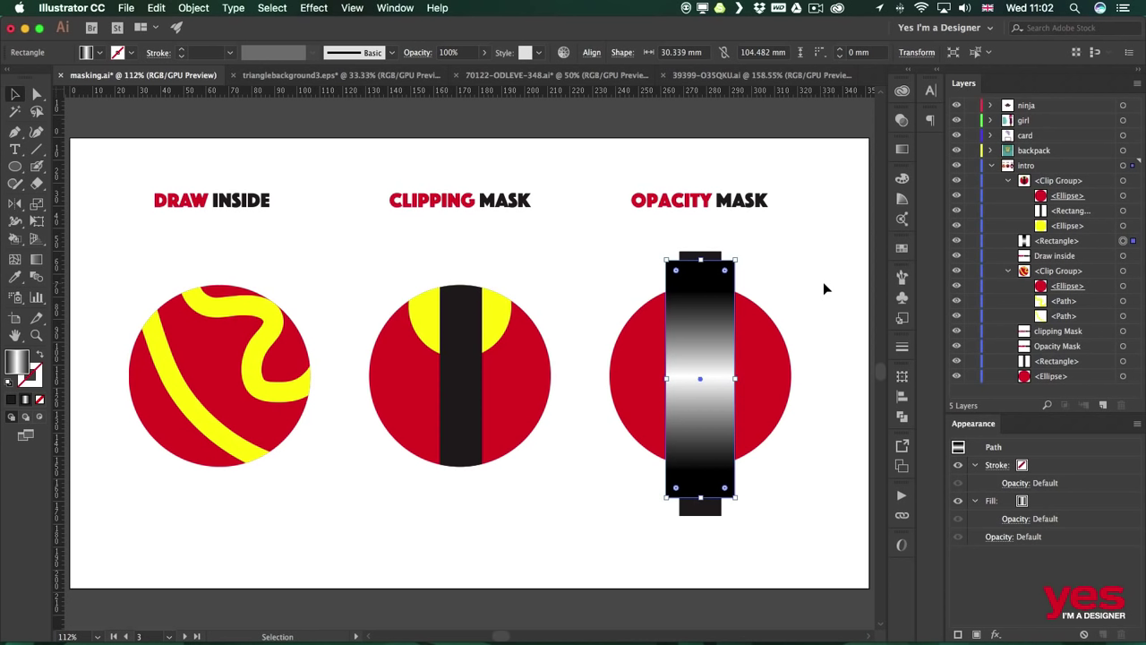
Step: Select the bar with the gradient rectangle and apply Make Mask in the Transparency panel
left_click(714, 260, "shift")
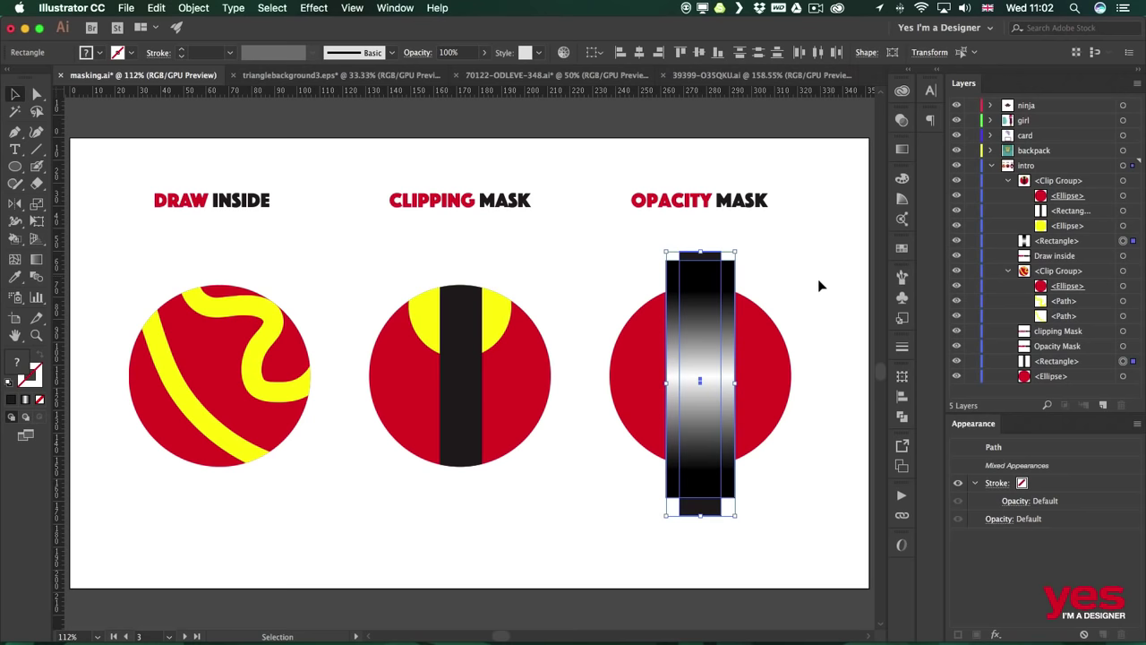
left_click(902, 121)
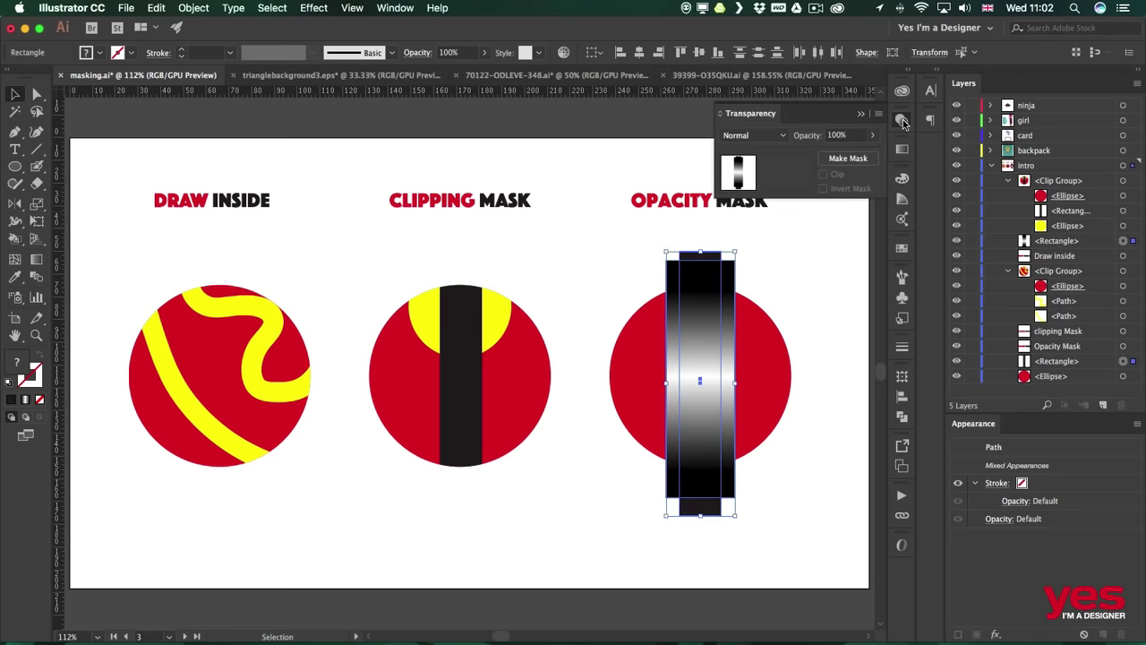
left_click(392, 5)
scroll(465, 524, "down", 3)
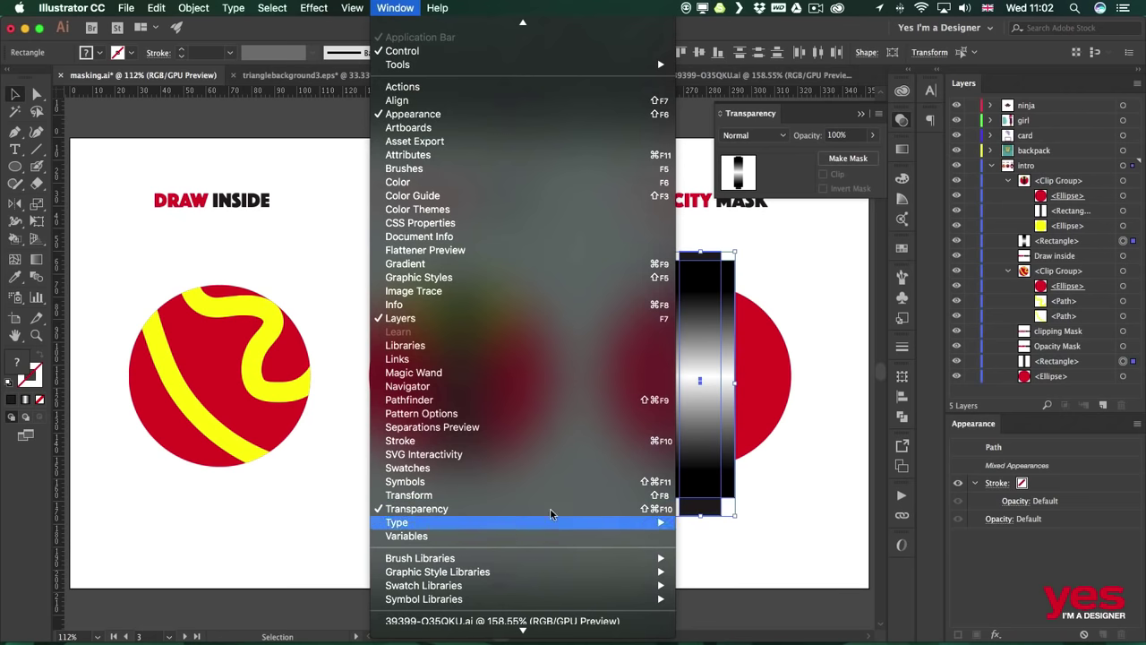
left_click(805, 185)
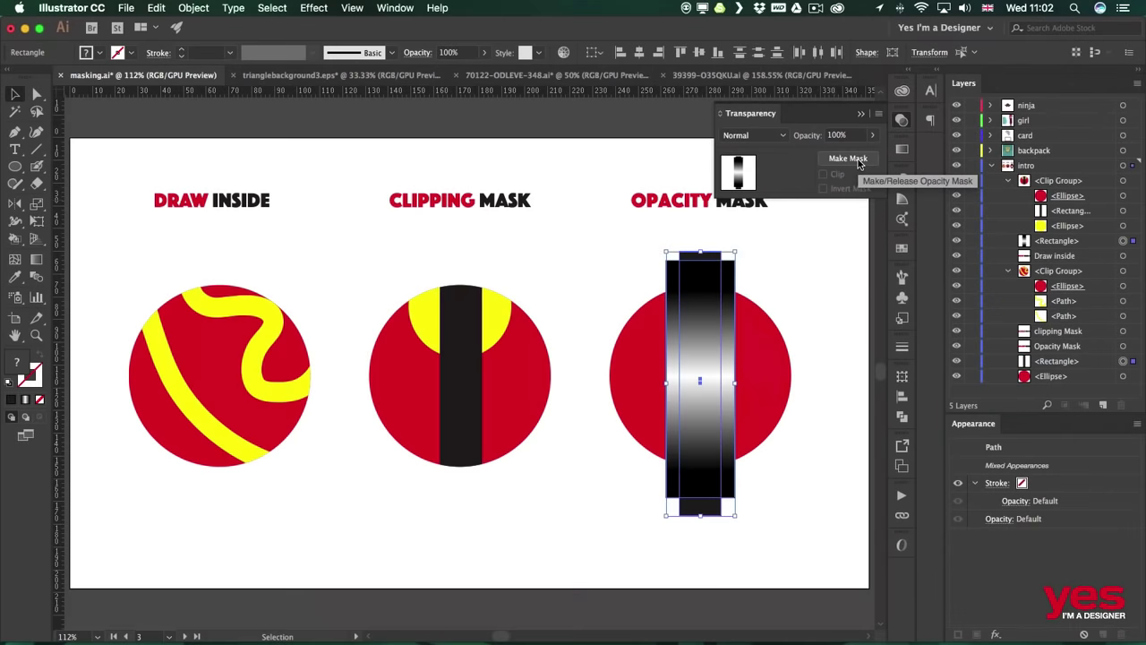
left_click(841, 162)
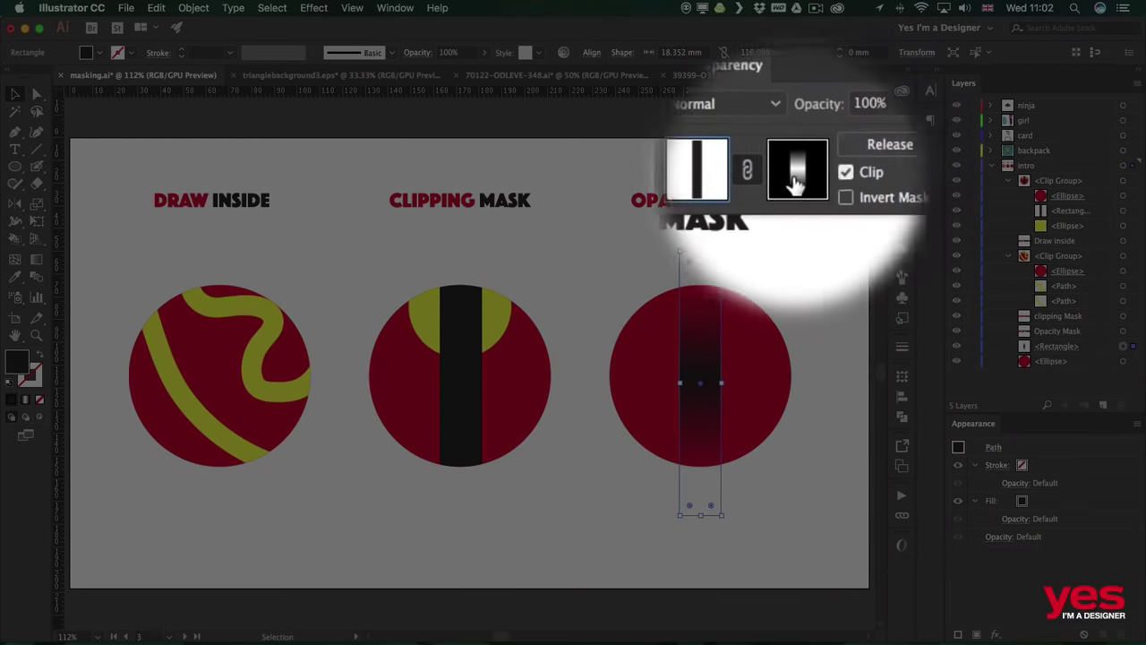
Step: Edit the opacity mask, dragging its gradient stops up the bar, then return to artwork editing
left_click(797, 177)
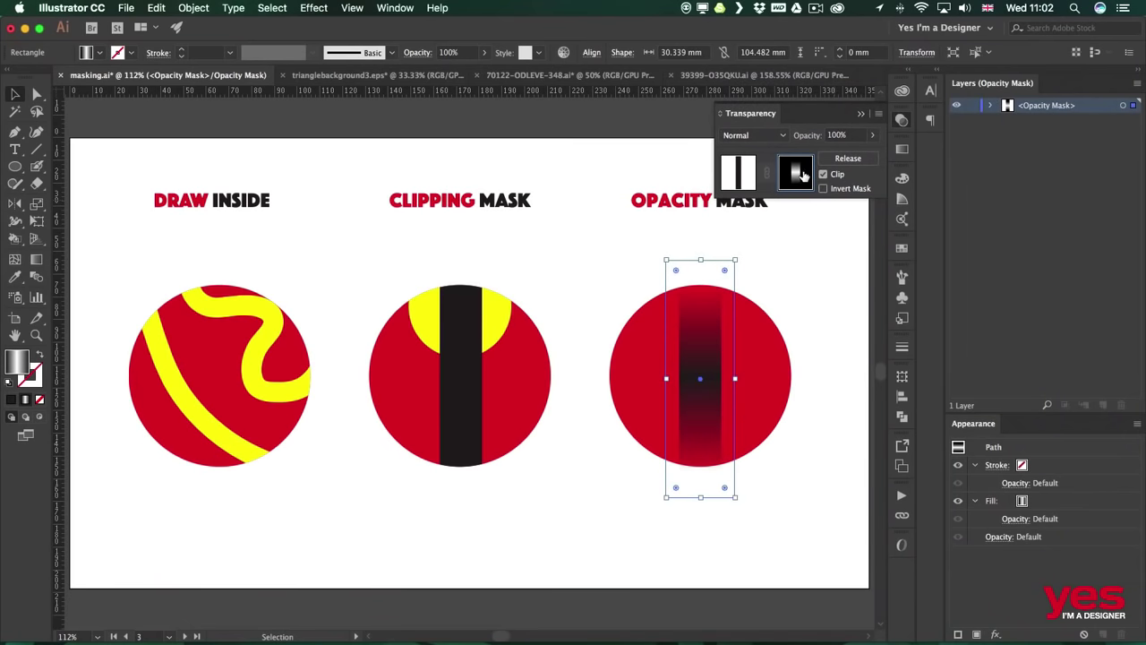
left_click(991, 107)
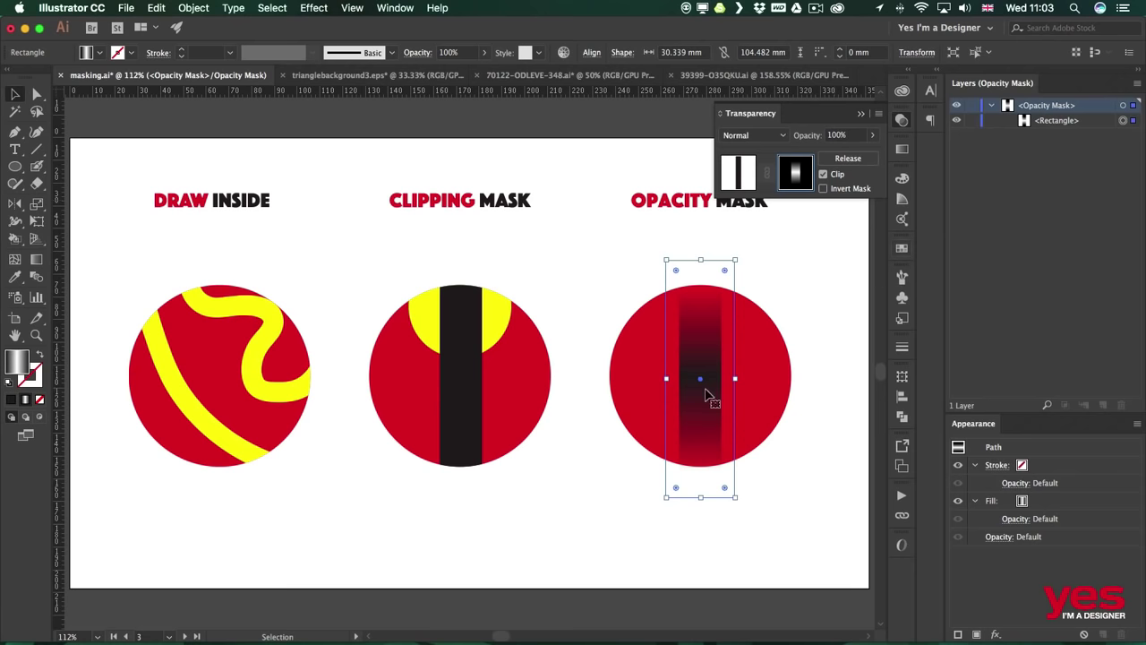
key("g")
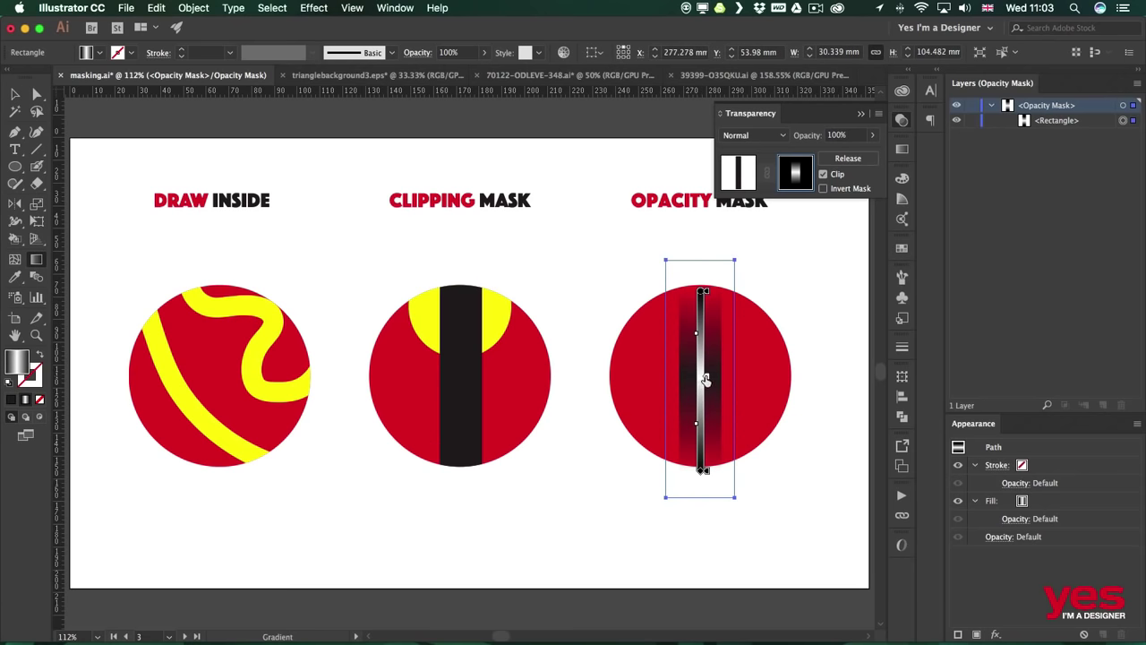
mouse_move(705, 380)
left_mouse_down()
mouse_move(707, 350)
mouse_move(705, 380)
mouse_move(755, 356)
left_mouse_up()
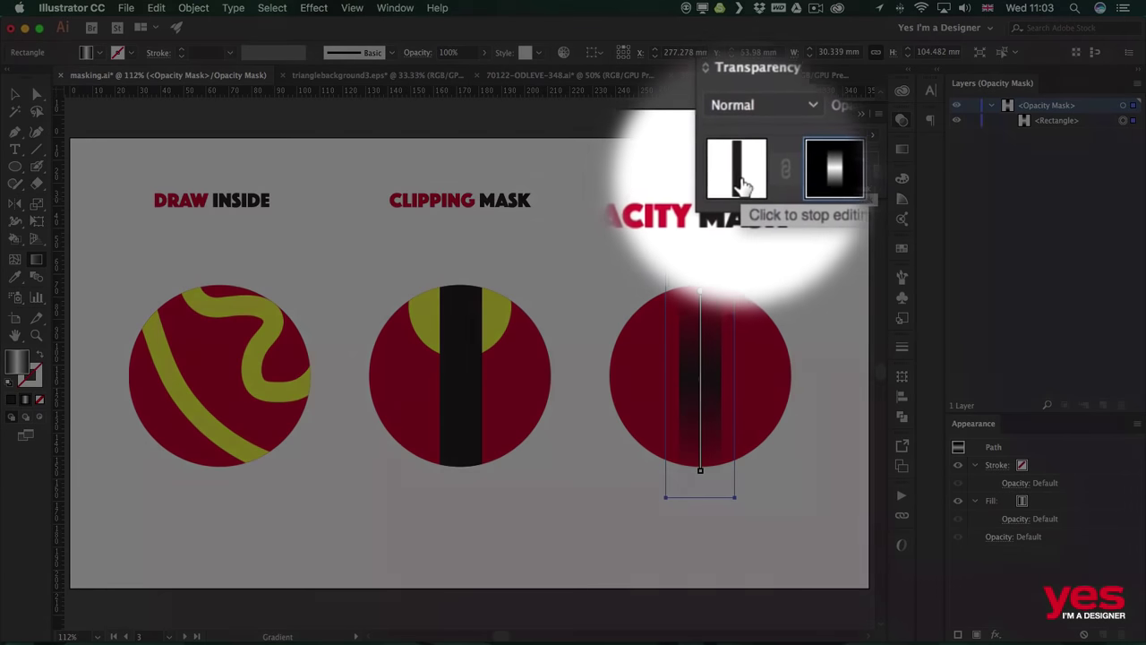
left_click(740, 179)
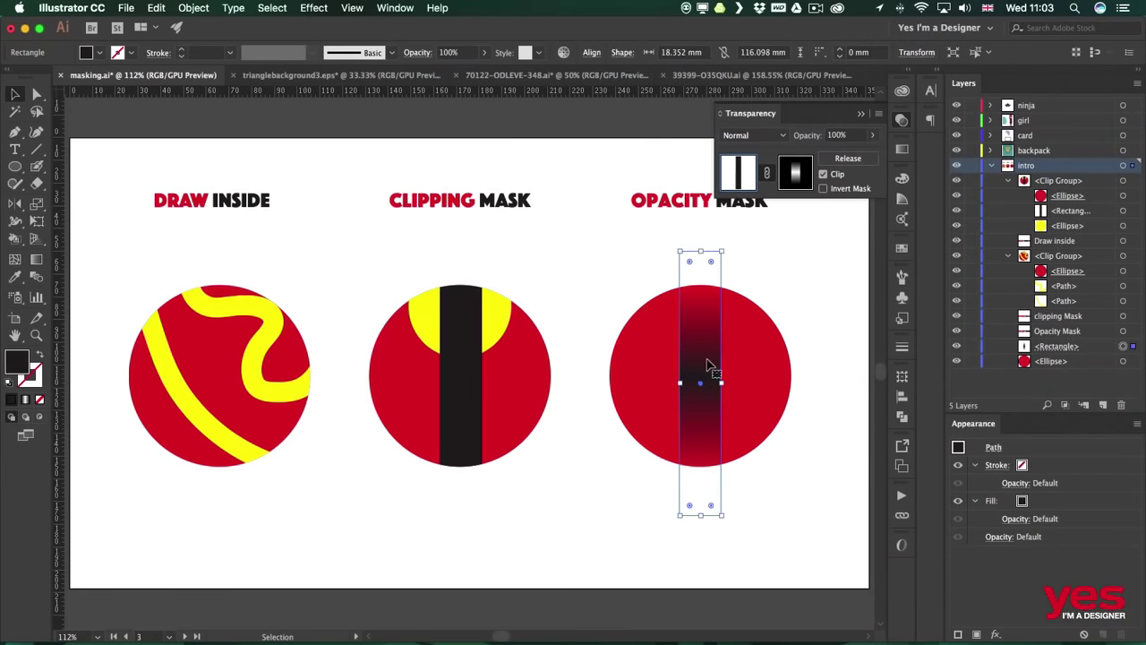
Step: Widen the masked bar, fill it yellow from the Fill swatches, and deselect
left_click_drag(721, 383, 662, 382)
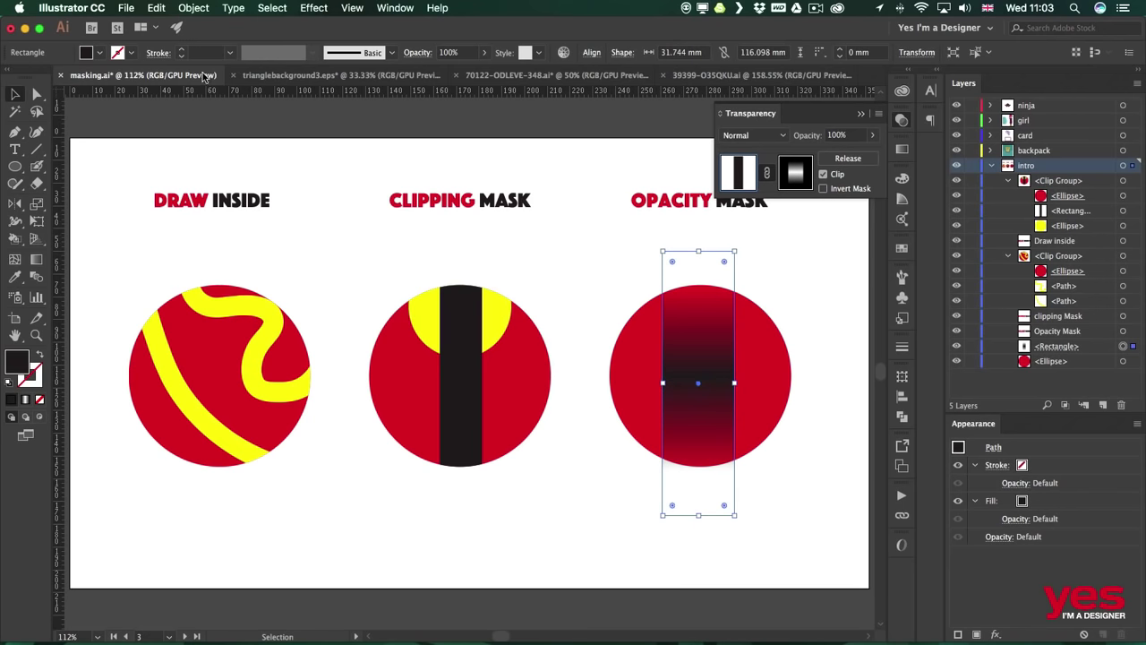
left_click(84, 53)
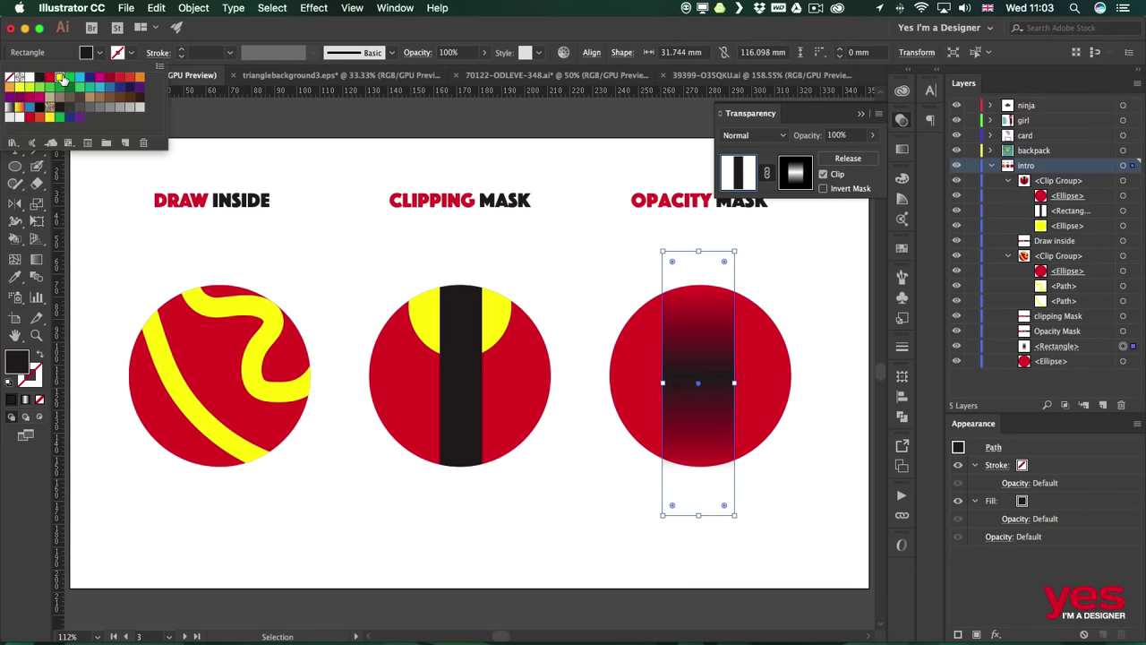
left_click(60, 78)
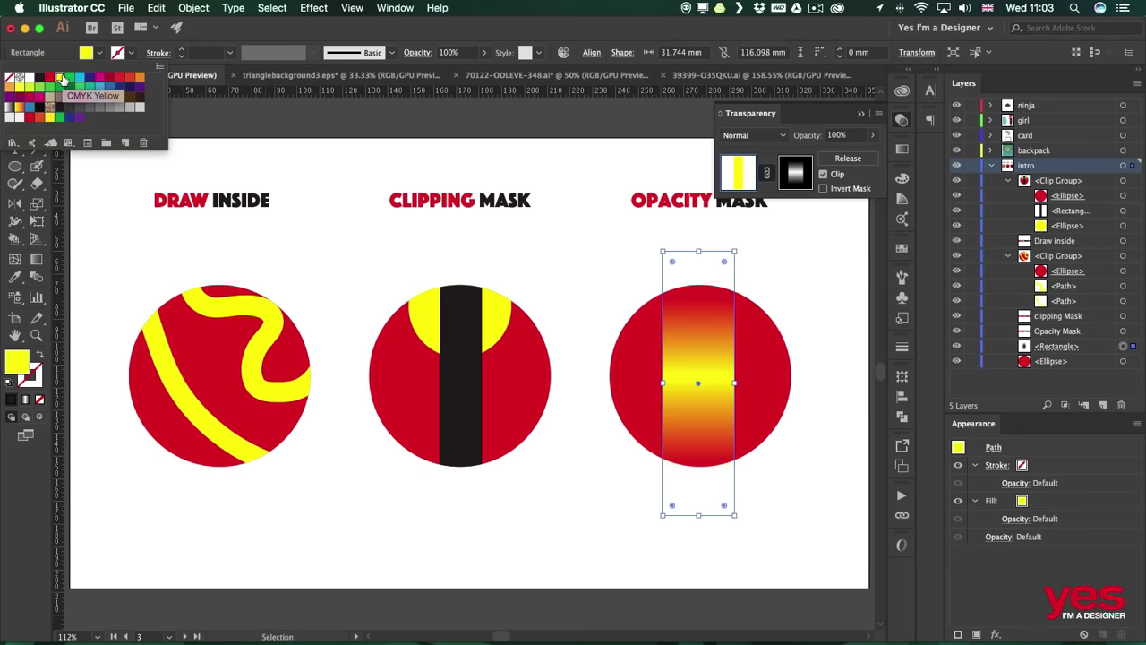
left_click(738, 385)
left_click_drag(738, 382, 740, 383)
left_click(827, 298)
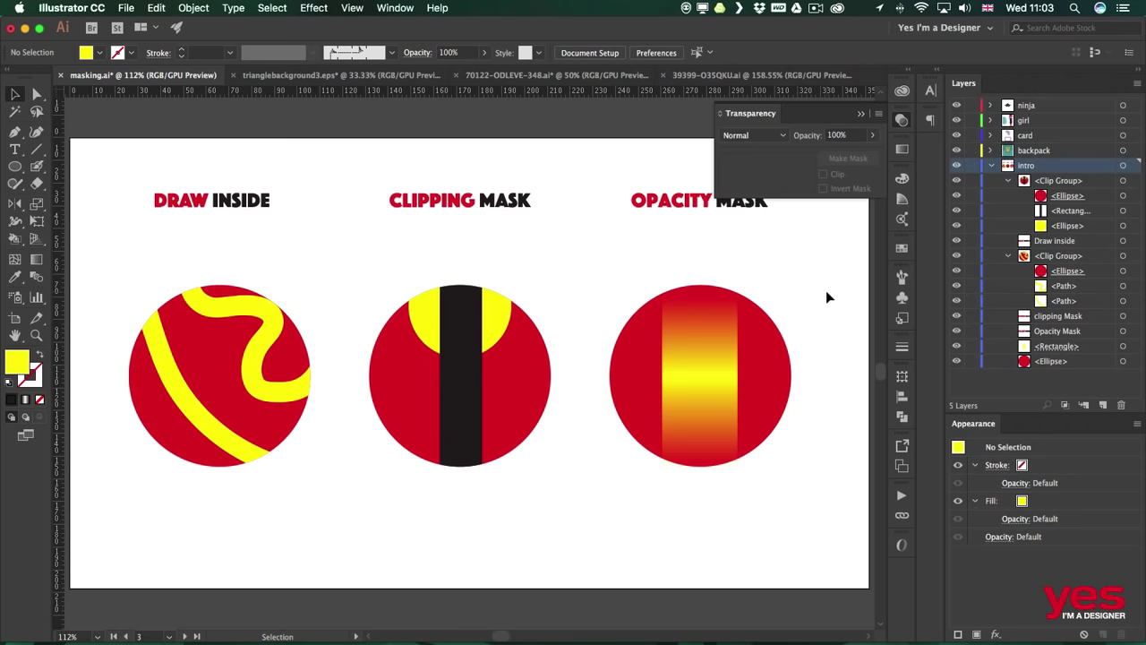
Step: Close the Transparency panel with Shift+Cmd+F10
key("super+shift+F10")
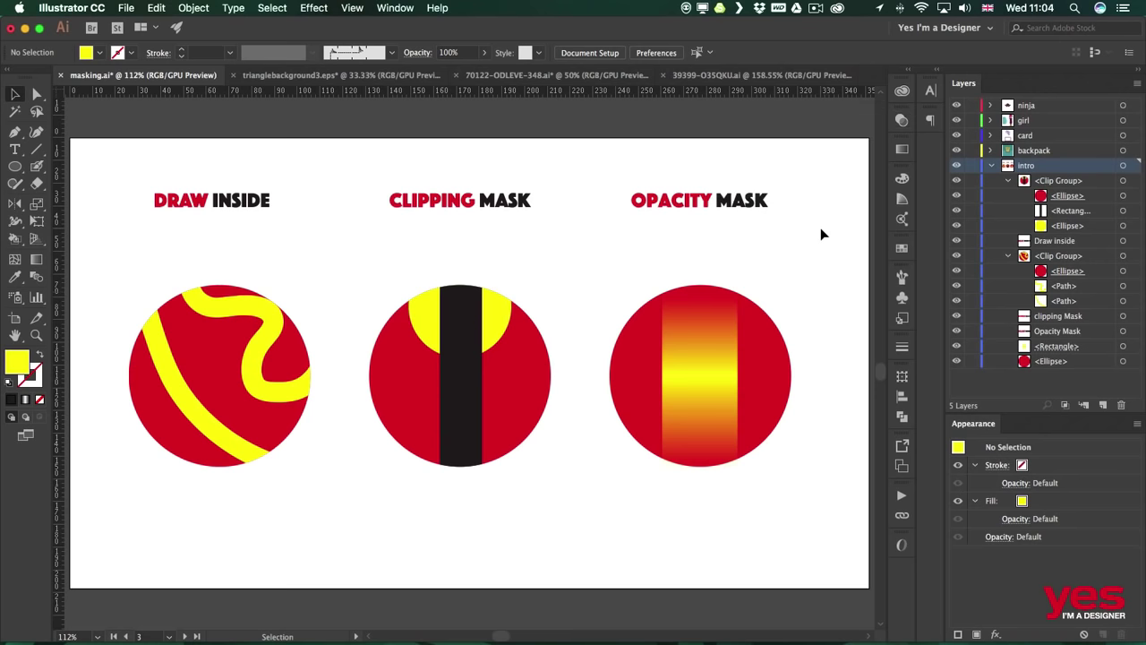